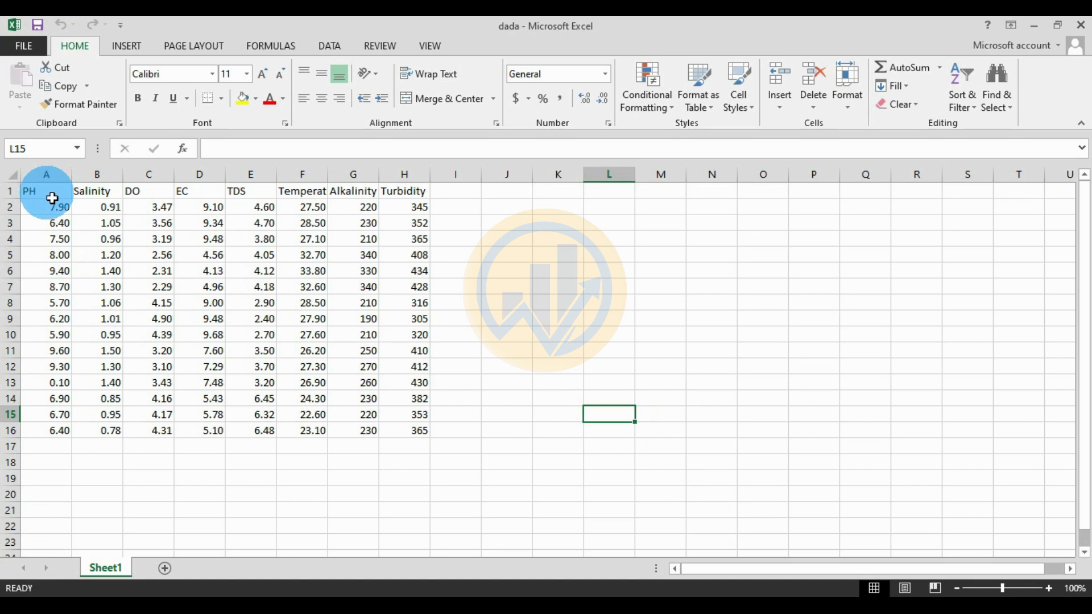
Step: Select the water-quality data block through column H in Excel
drag(51, 198, 319, 418)
drag(394, 438, 415, 430)
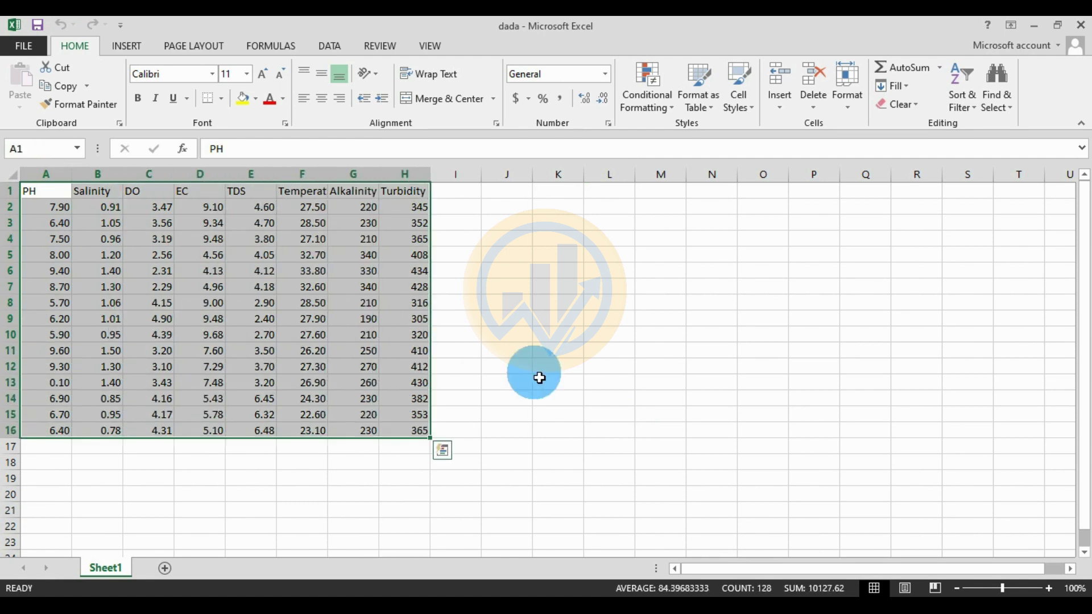
drag(79, 209, 419, 434)
drag(414, 305, 525, 342)
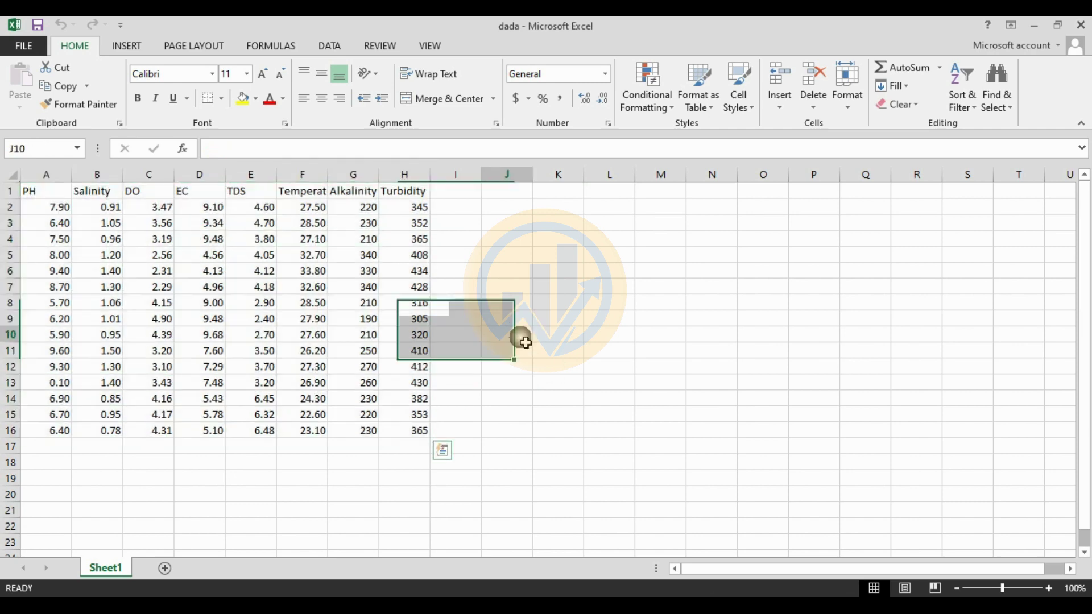
Step: Copy the Excel header row PH to Turbidity and paste it into Book1's Long Name row
drag(37, 193, 409, 196)
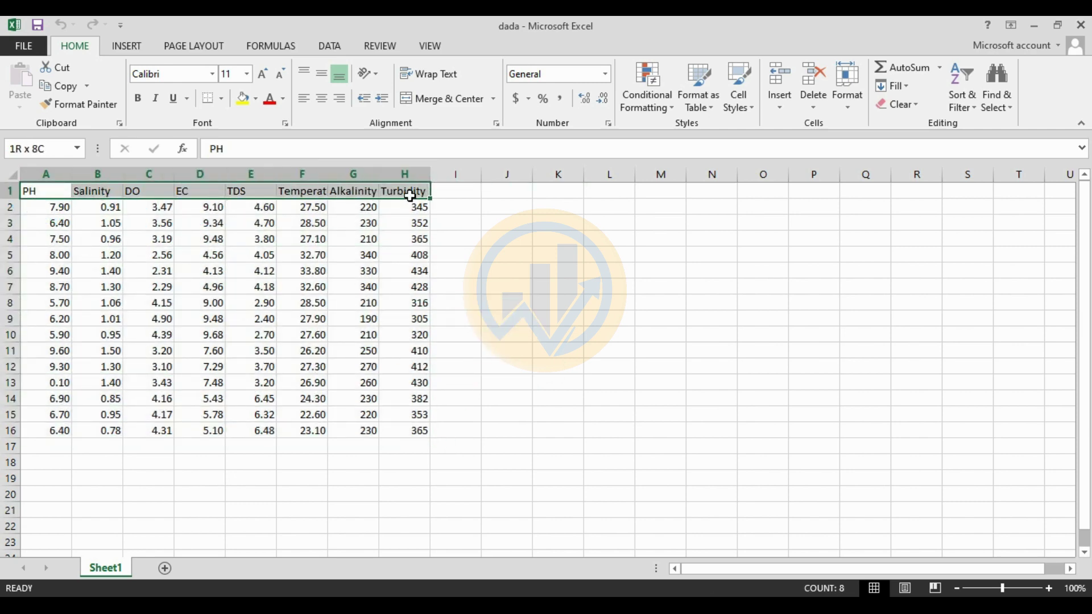
right_click(409, 196)
click(444, 222)
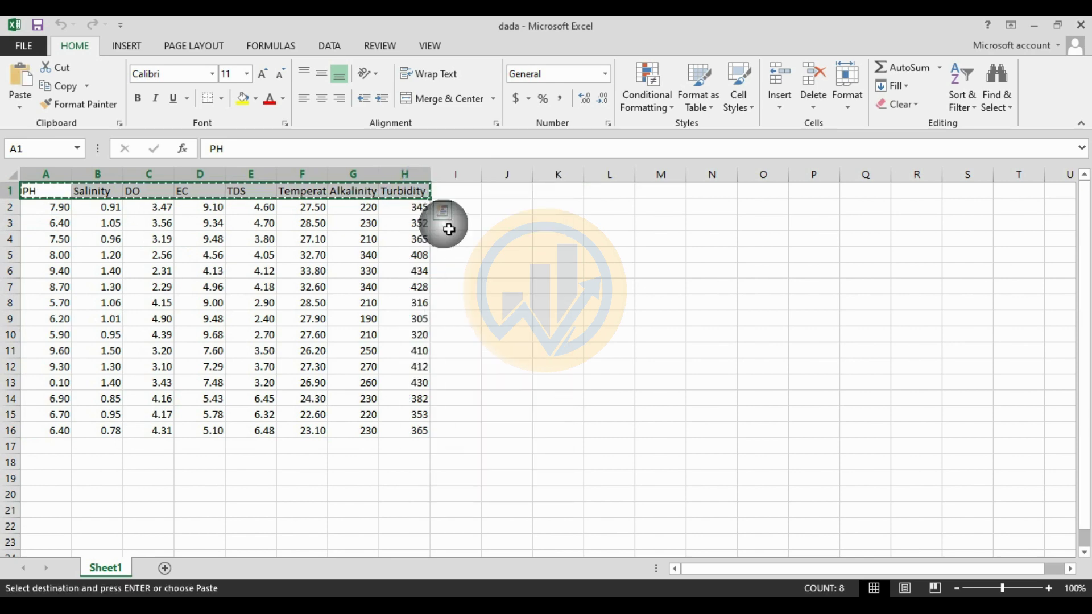
click(455, 606)
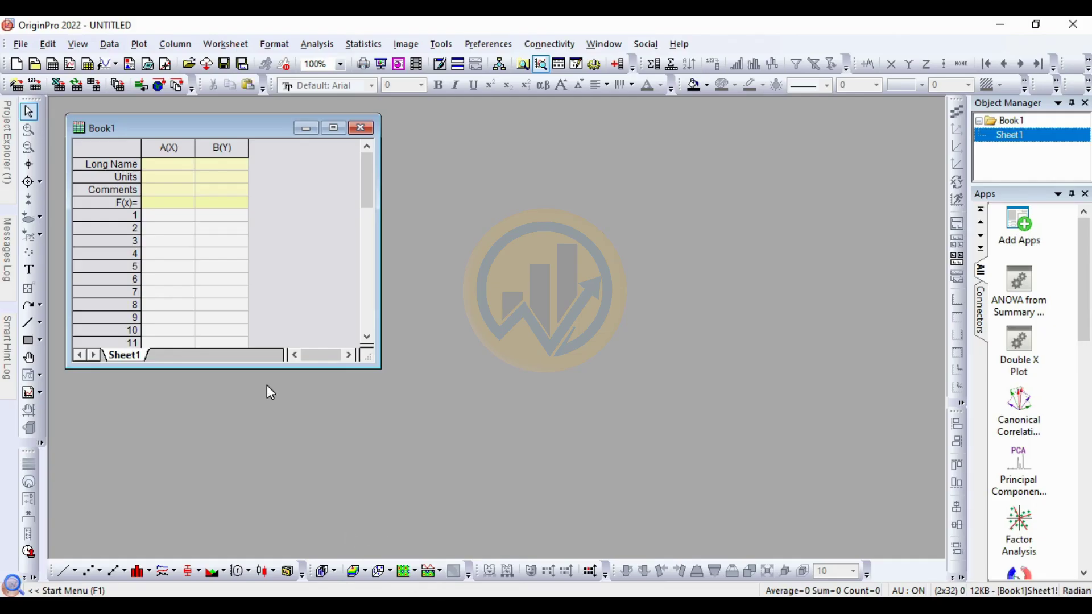
click(169, 166)
key(ctrl+v)
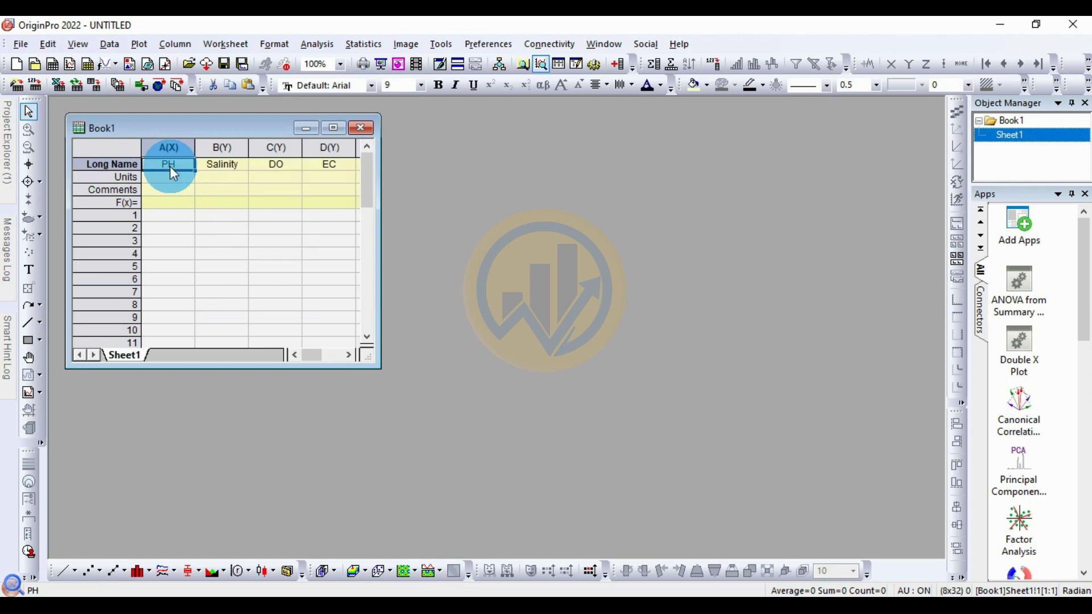
Step: Enlarge the Book1 window and copy Excel cells A2:H16
drag(366, 357, 698, 467)
click(398, 605)
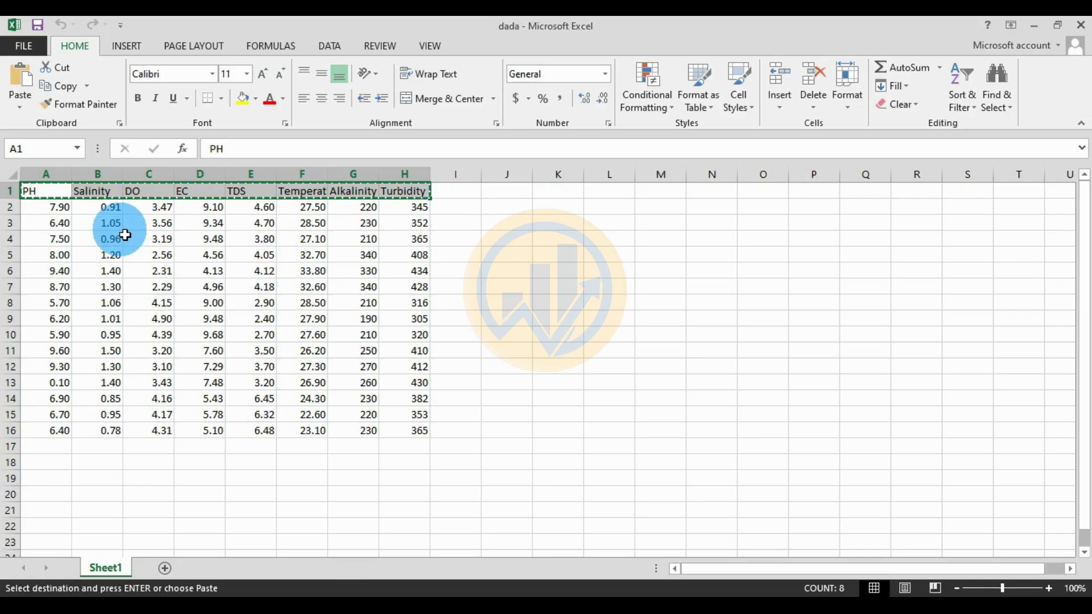
drag(49, 208, 412, 432)
right_click(412, 432)
click(466, 145)
Step: Paste the 15 data rows into Book1 starting at the first PH cell
click(455, 604)
click(169, 219)
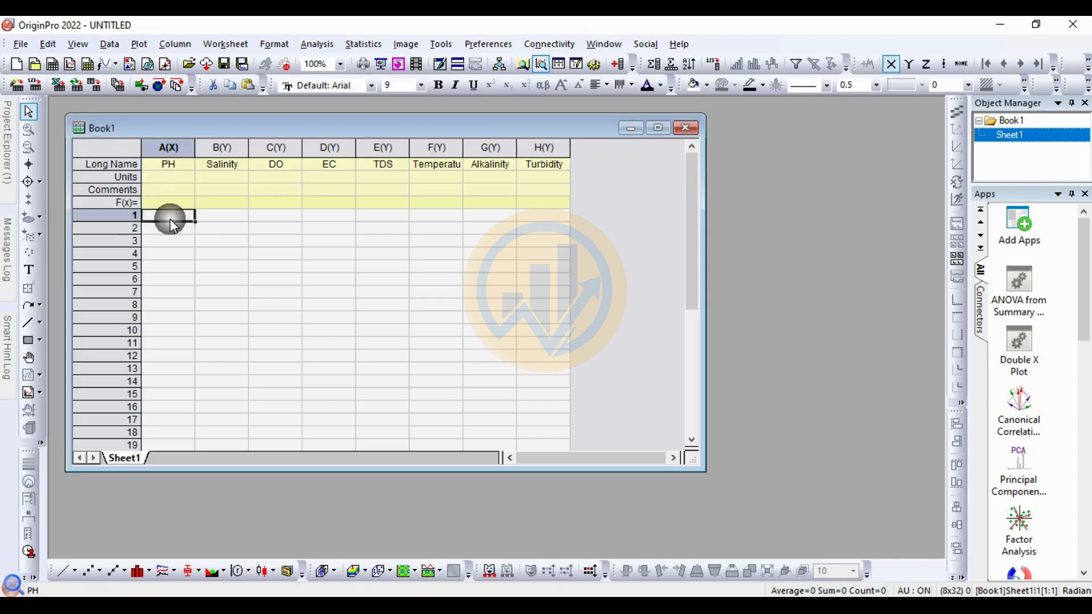
right_click(171, 219)
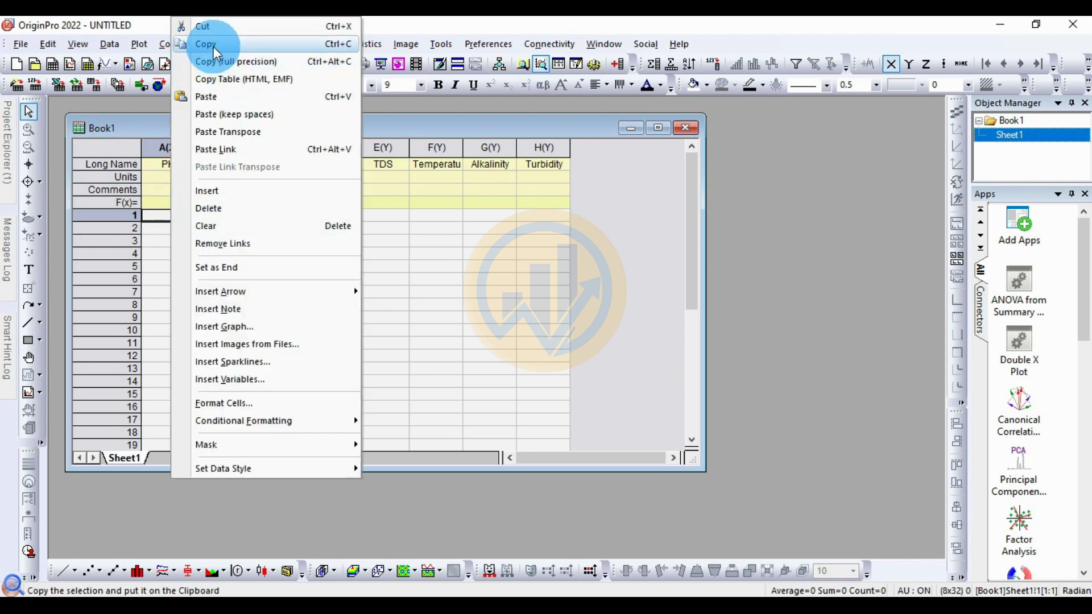
click(213, 101)
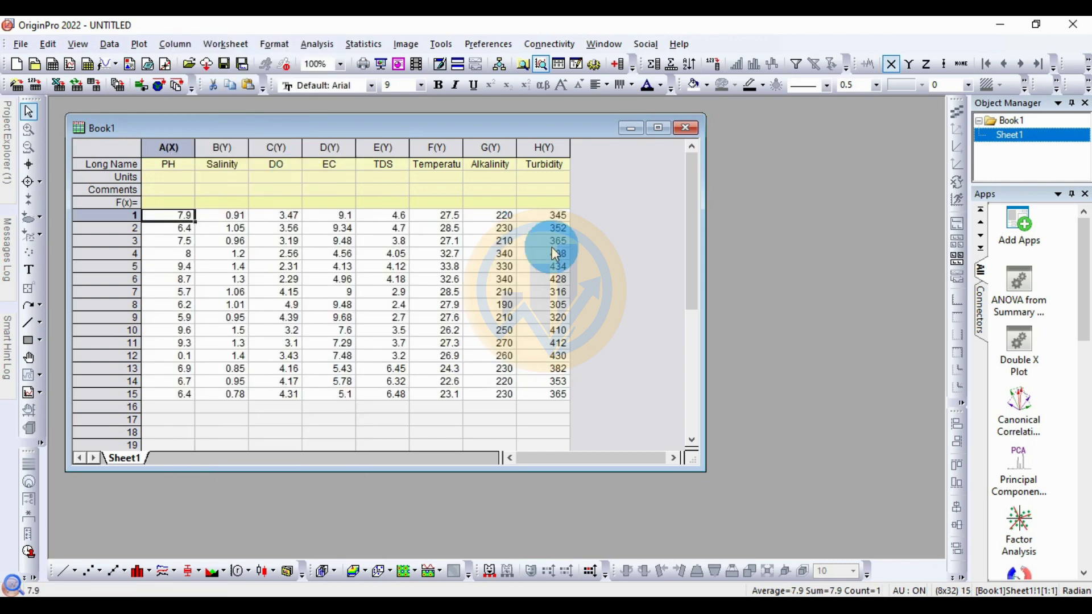
click(587, 247)
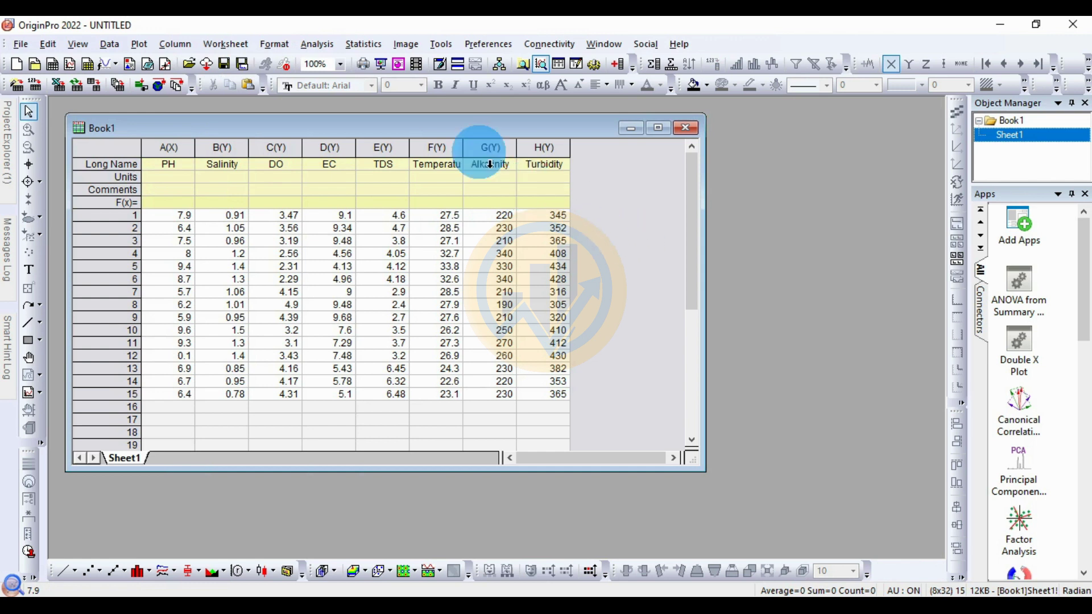
Step: Open the Correlation Coefficient dialog from Statistics > Descriptive Statistics
click(374, 46)
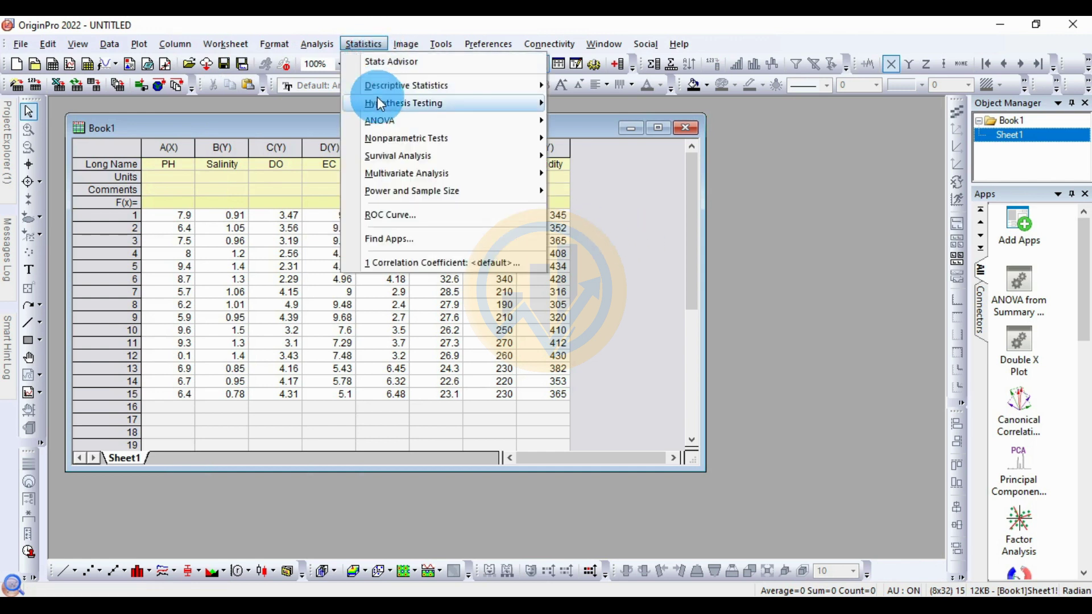
mouse_move(418, 88)
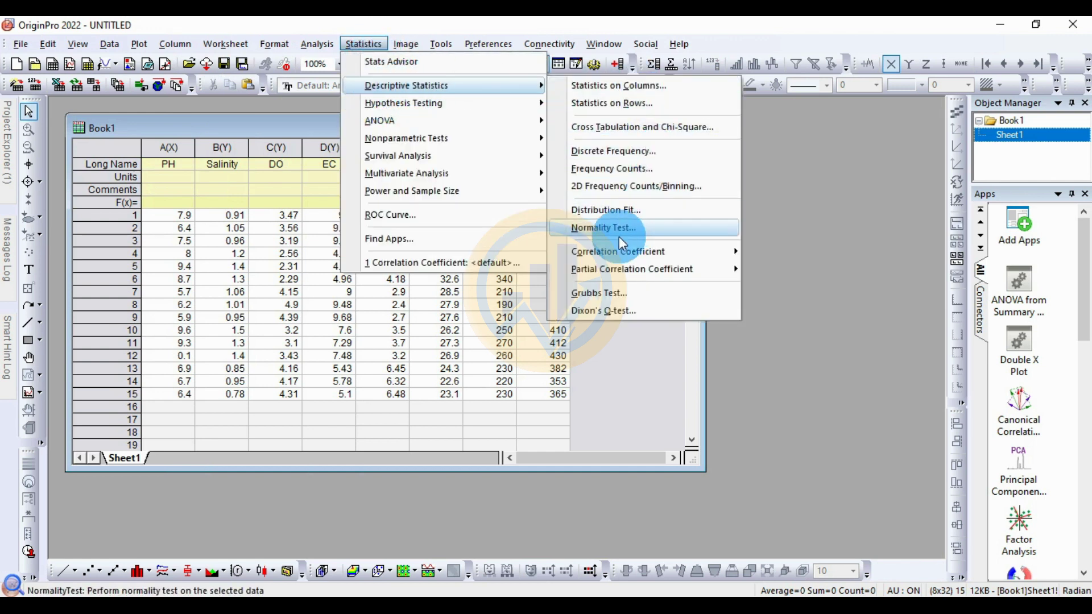
mouse_move(605, 257)
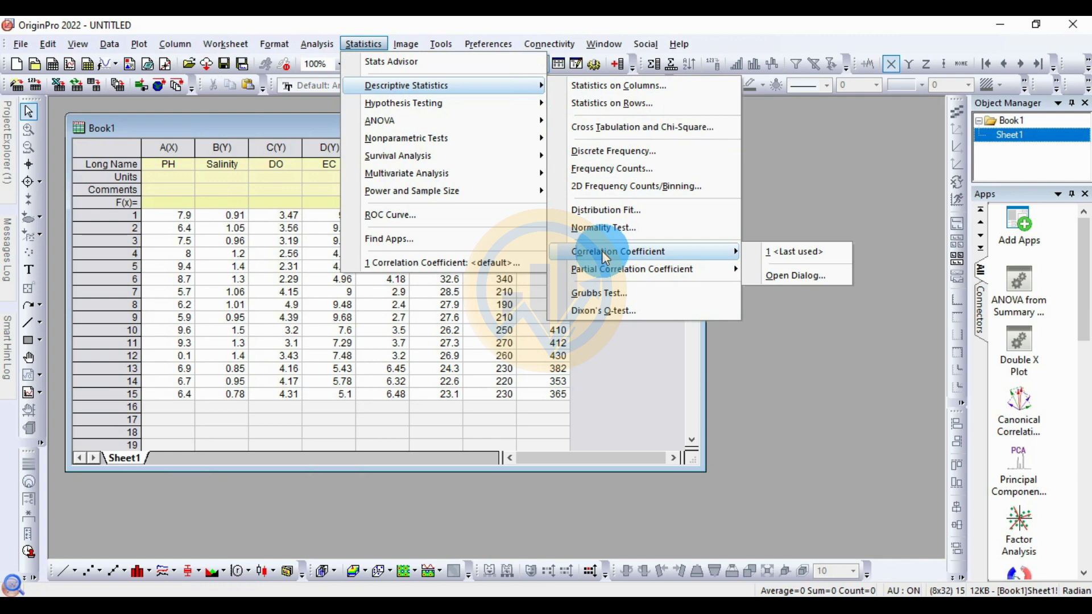
click(824, 276)
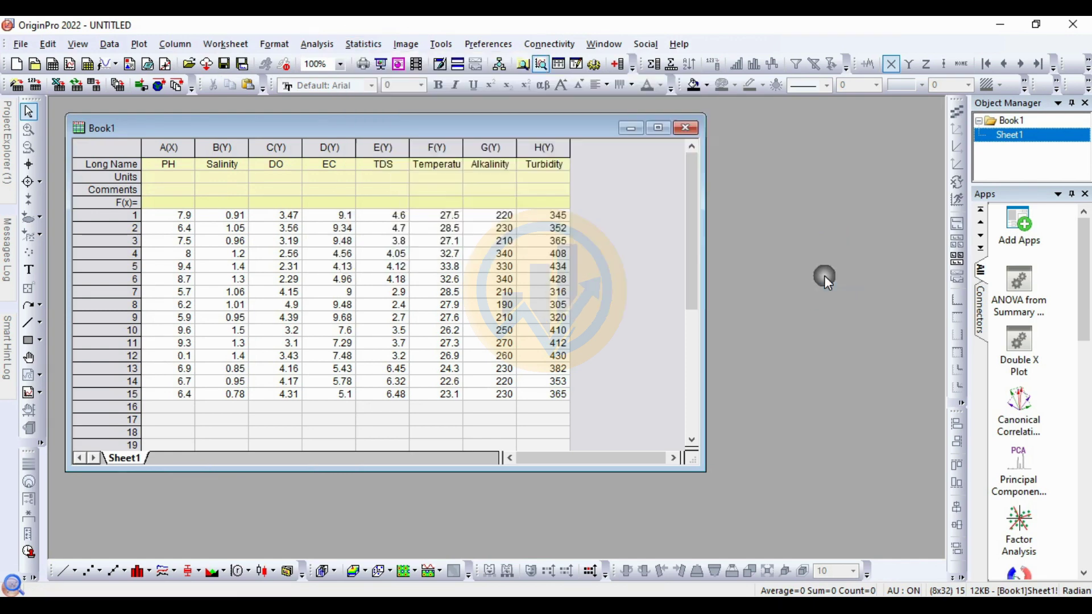
drag(585, 83, 506, 83)
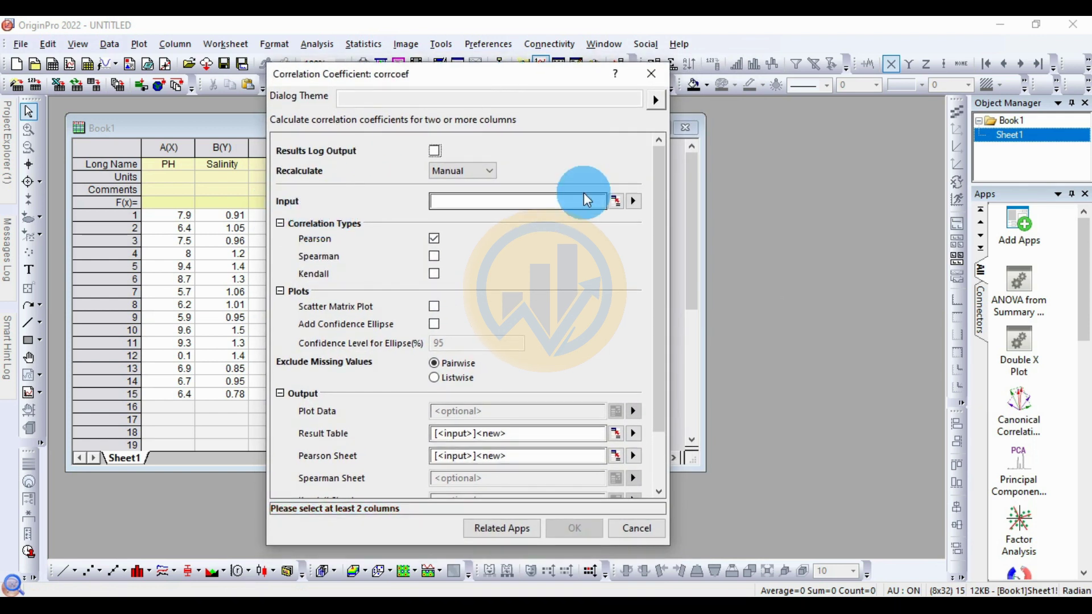
Step: Set columns PH through Turbidity as input, enable Scatter Matrix Plot, and run the correlation
click(615, 202)
drag(181, 163, 574, 145)
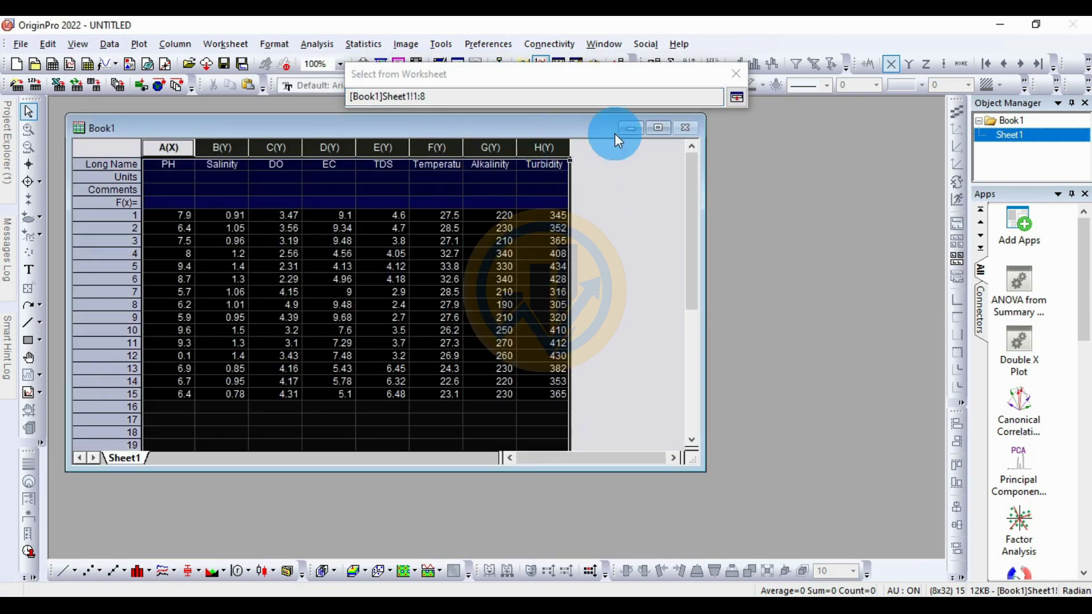
click(741, 99)
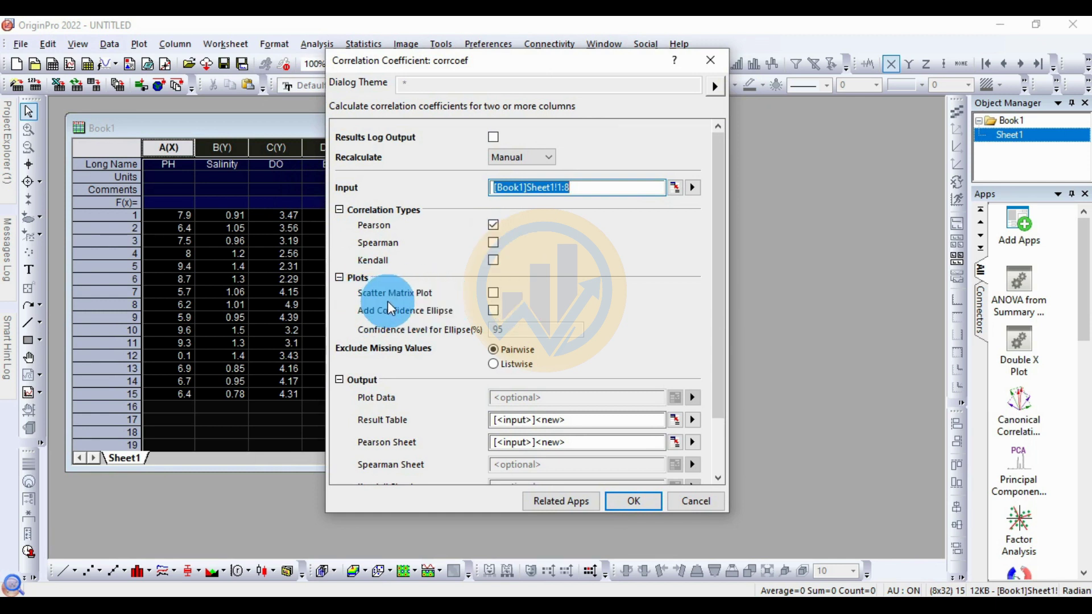
click(494, 293)
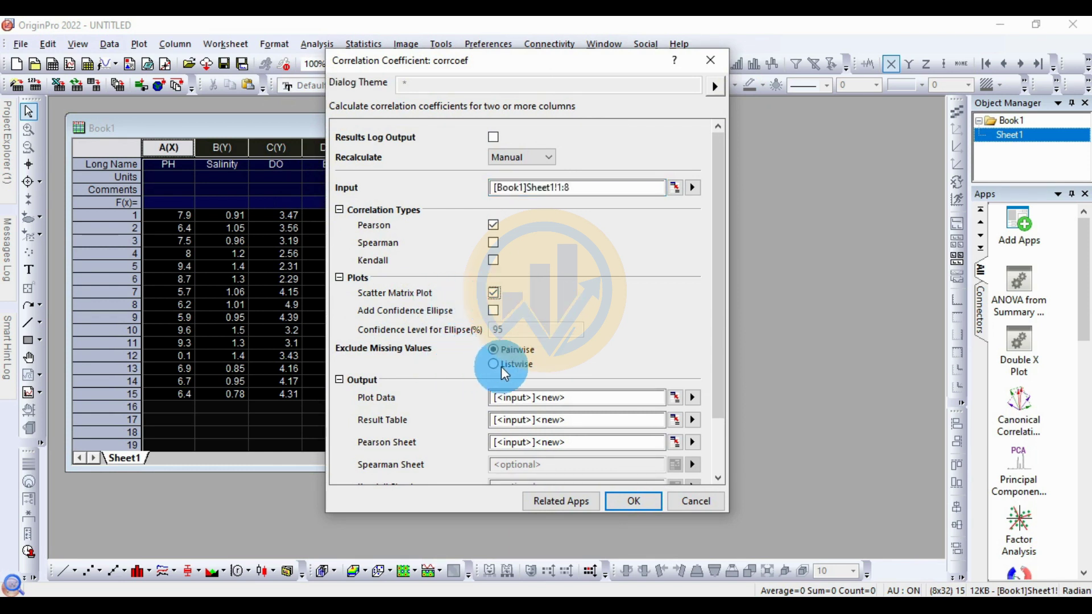
scroll(614, 378, down, 2)
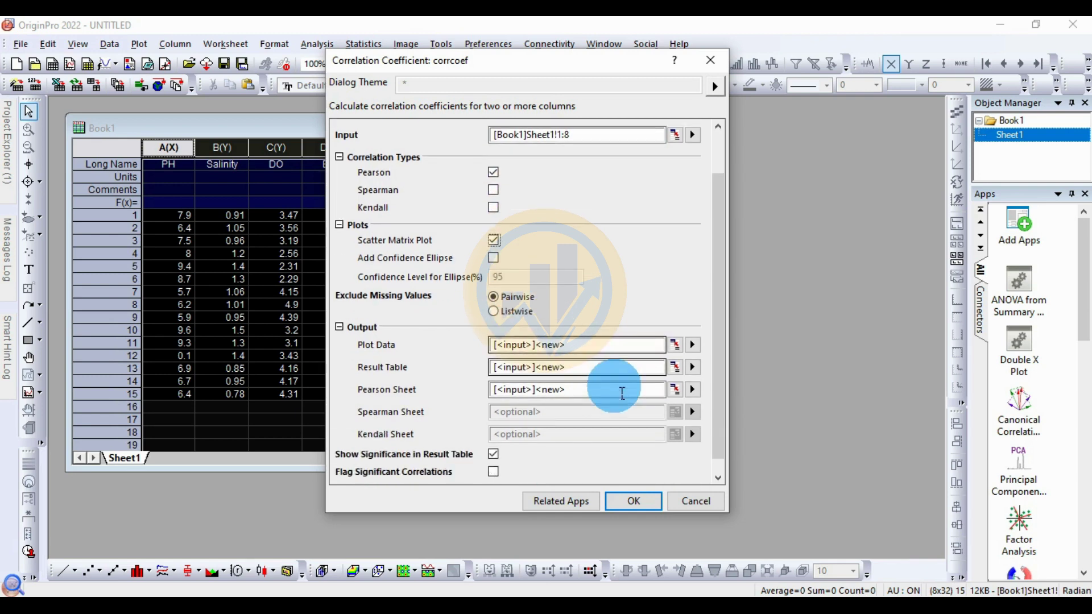
click(634, 501)
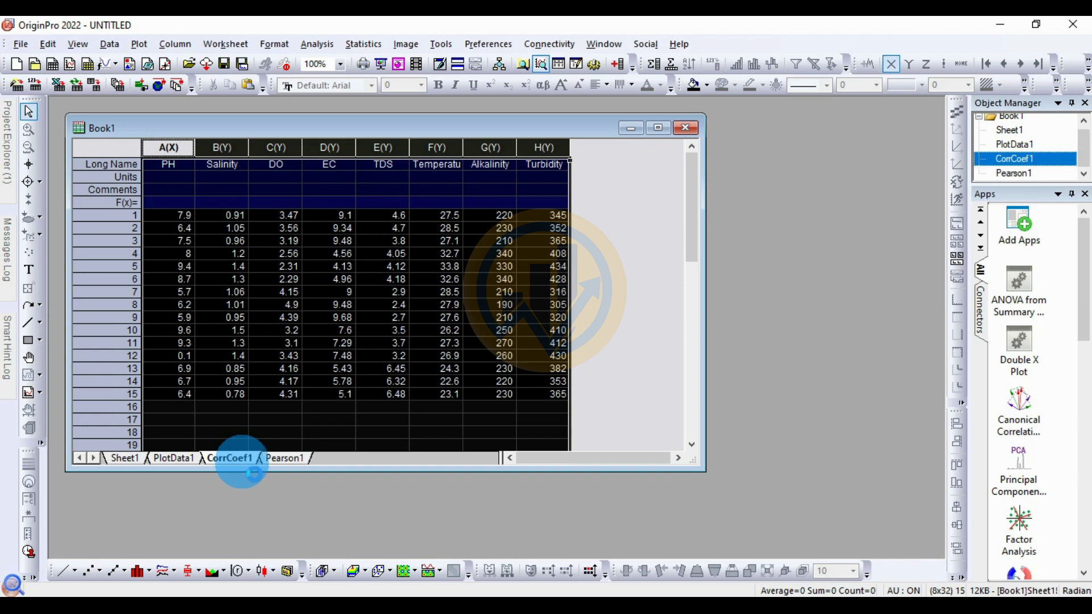
Step: Maximize the Book1 window showing the CorrCoef1 report
click(658, 128)
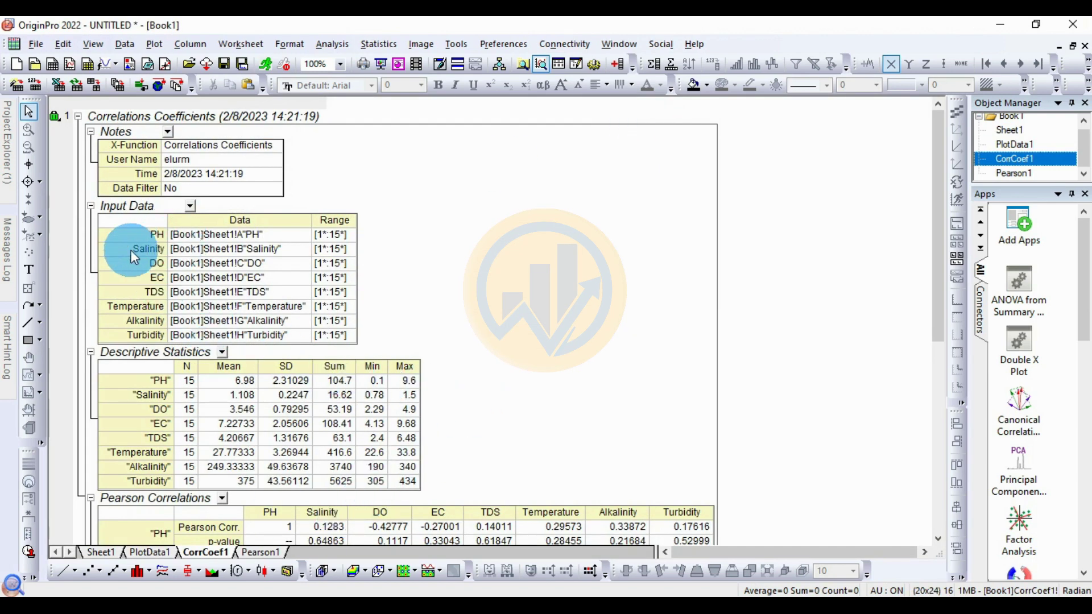
Step: Scroll the CorrCoef1 report and fold away its Input Data section
scroll(250, 302, down, 1)
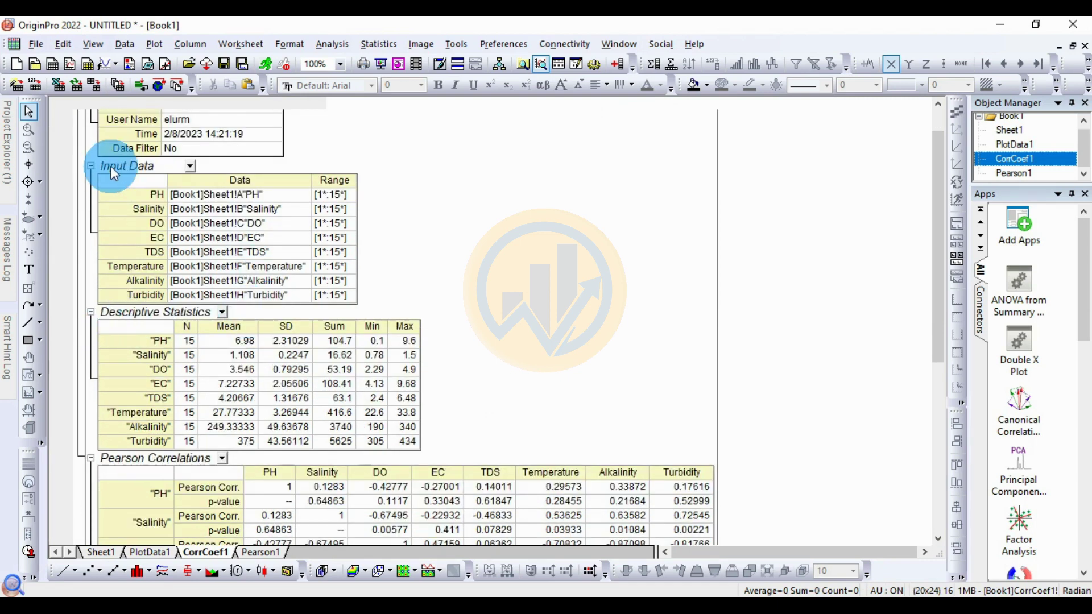
click(91, 166)
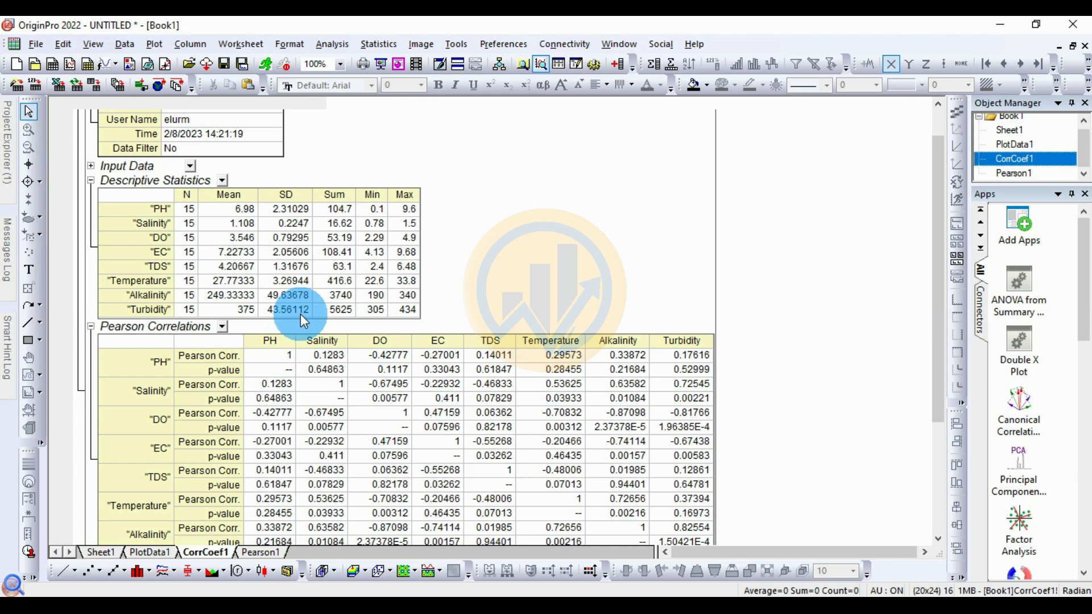
scroll(301, 314, down, 2)
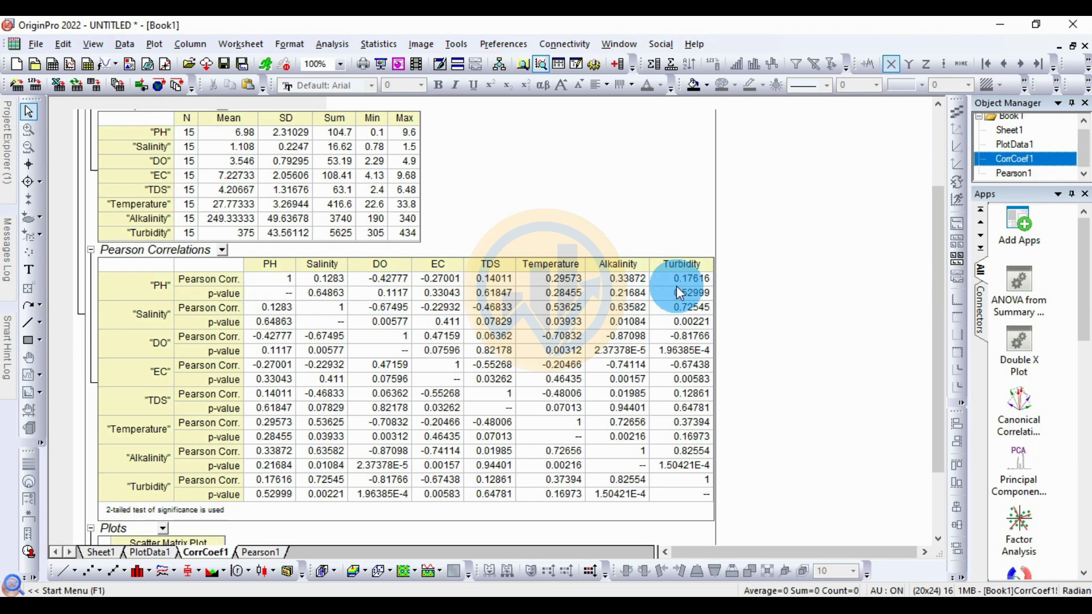
Step: Show the Project Explorer, then scroll the report down to the Scatter Matrix Plot thumbnail
click(8, 142)
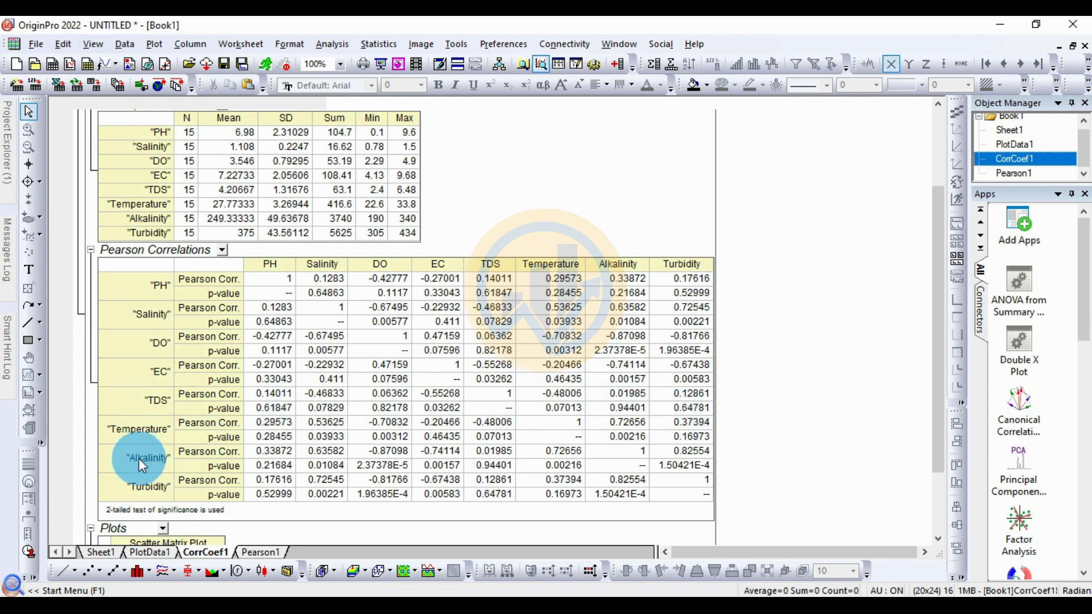
scroll(139, 459, down, 1)
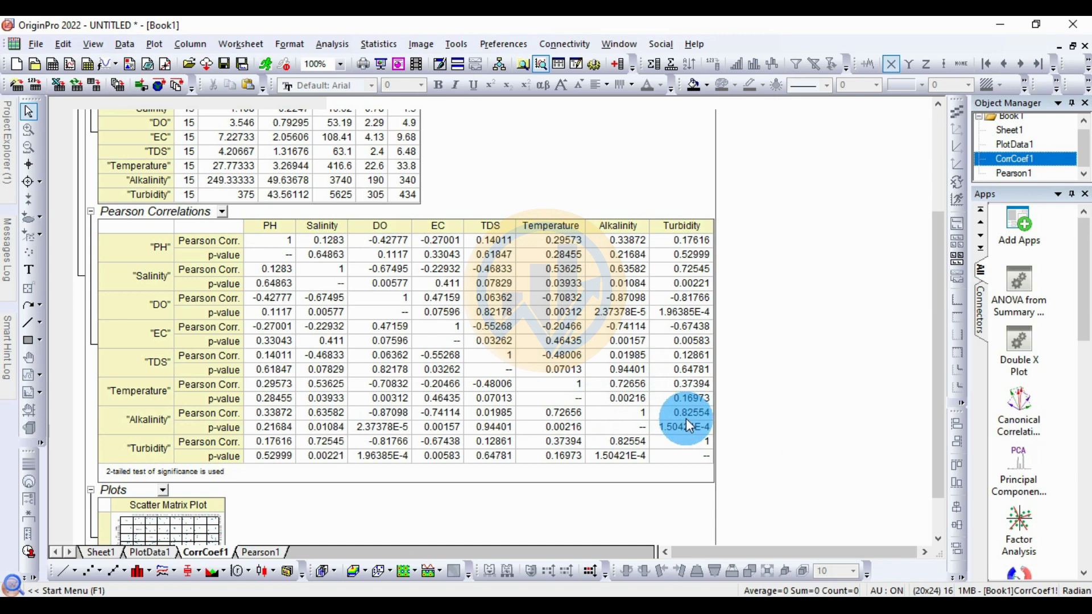
scroll(686, 418, down, 1)
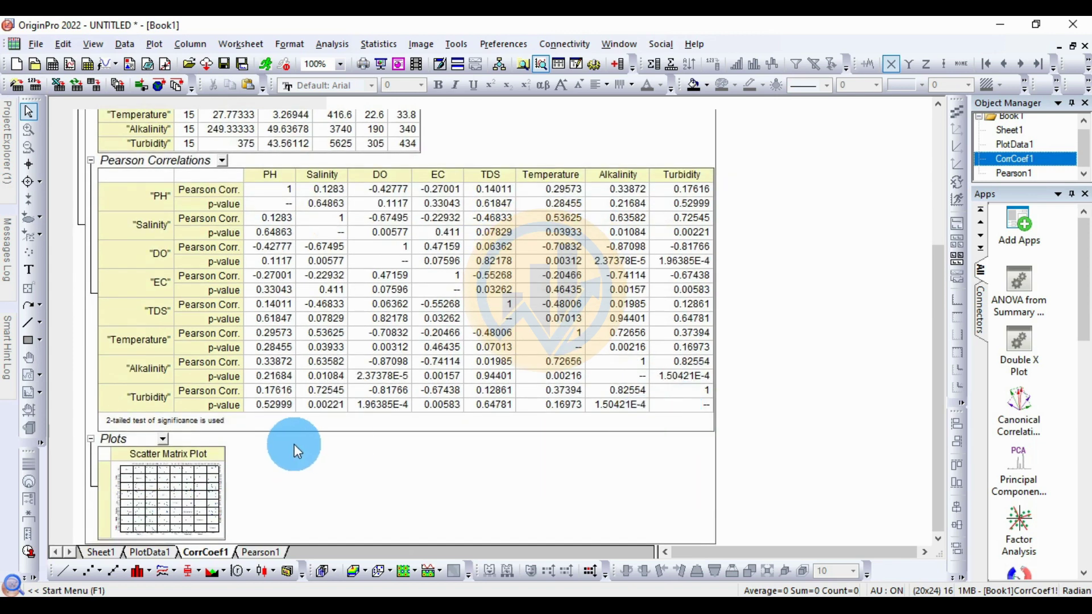
mouse_move(197, 492)
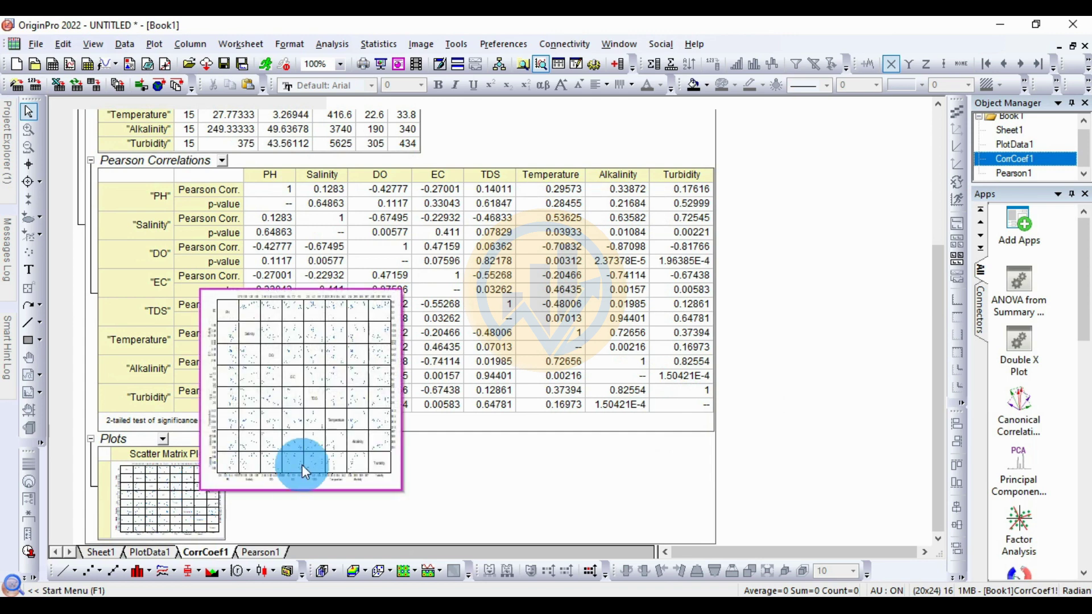
Step: Open the Scatter Matrix Plot thumbnail as the ScatterMatrix1 graph and maximize it
double_click(155, 502)
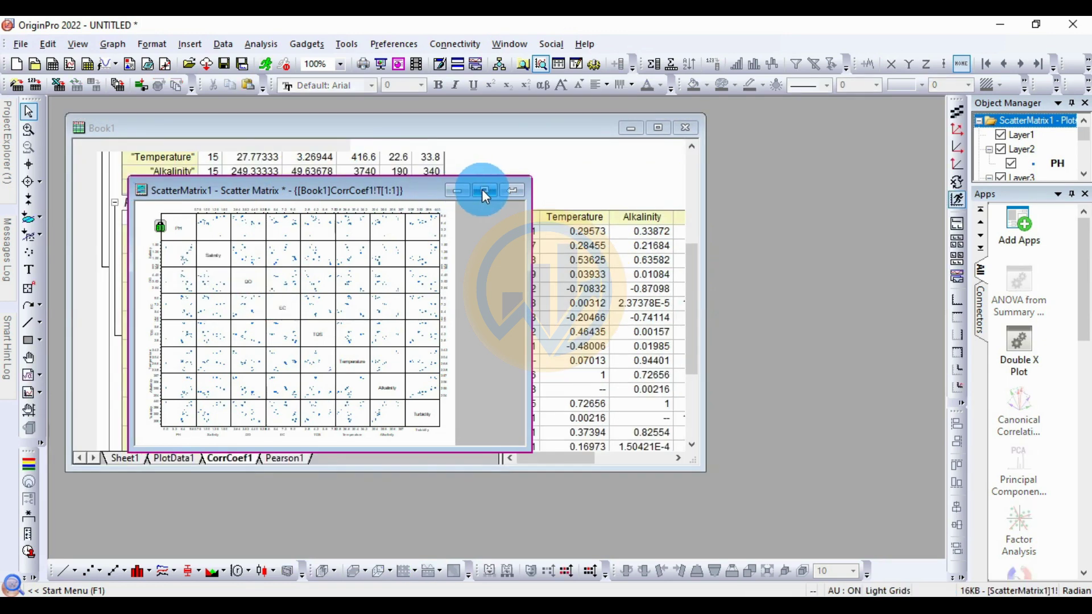
click(482, 190)
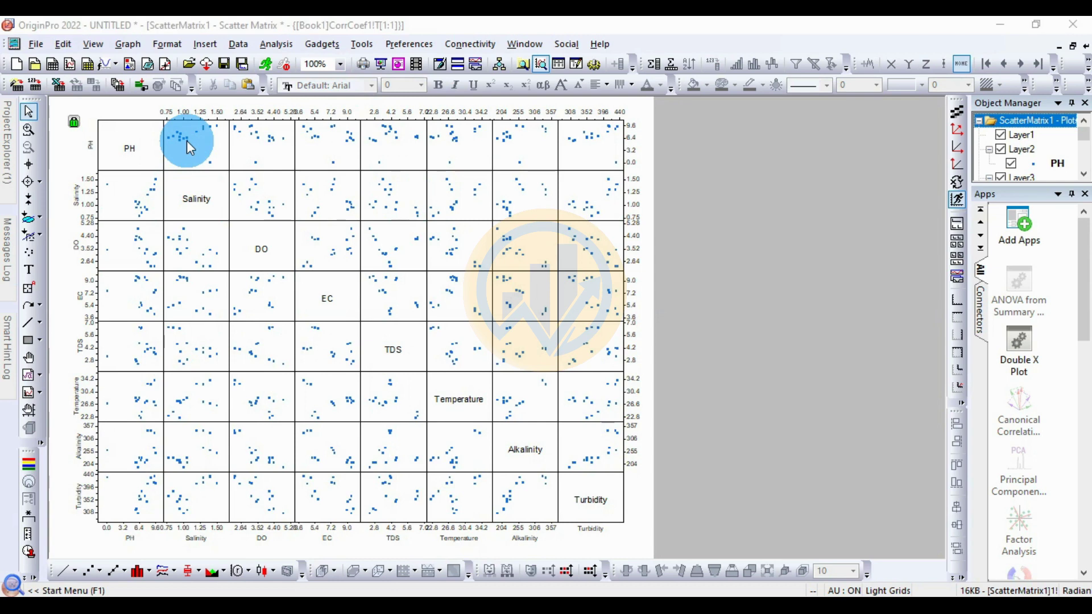
Step: In Plot Details, make the scatter symbols filled circles colored Black and apply
double_click(210, 164)
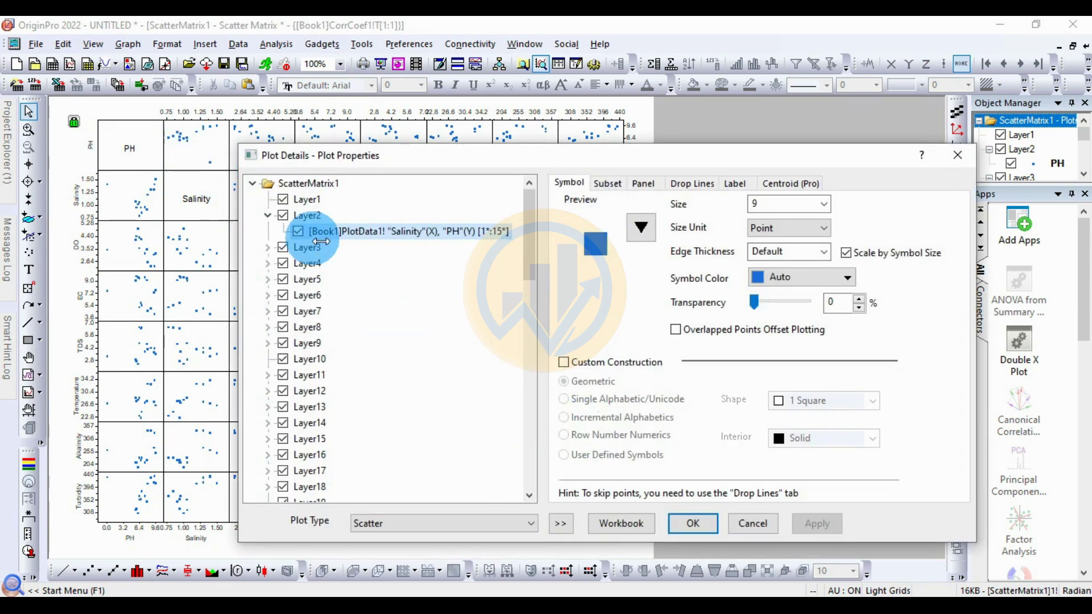
click(563, 523)
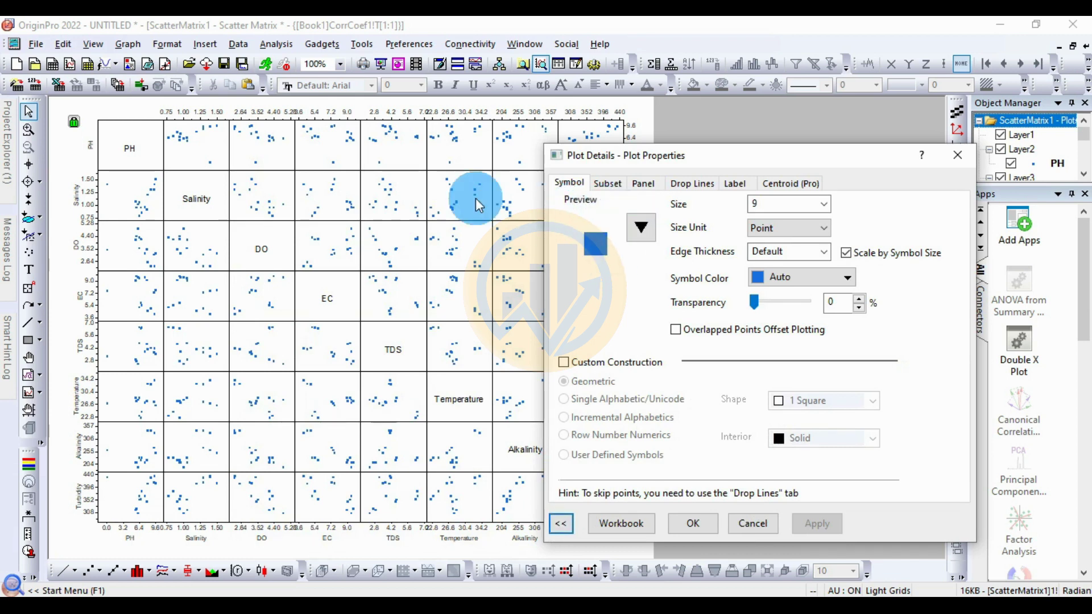
click(641, 227)
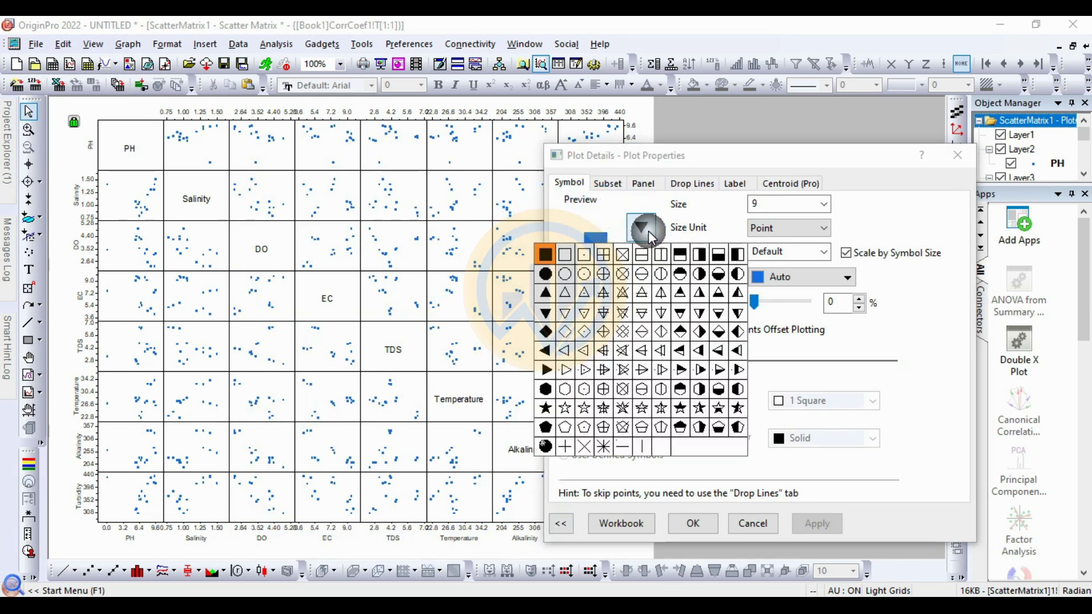
click(551, 281)
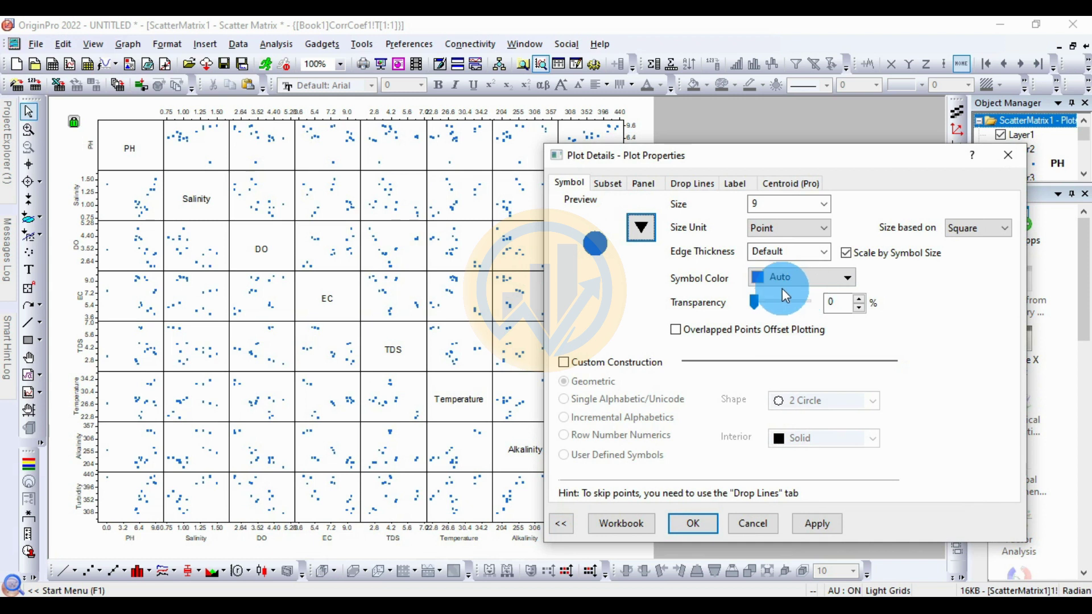
click(848, 279)
click(818, 300)
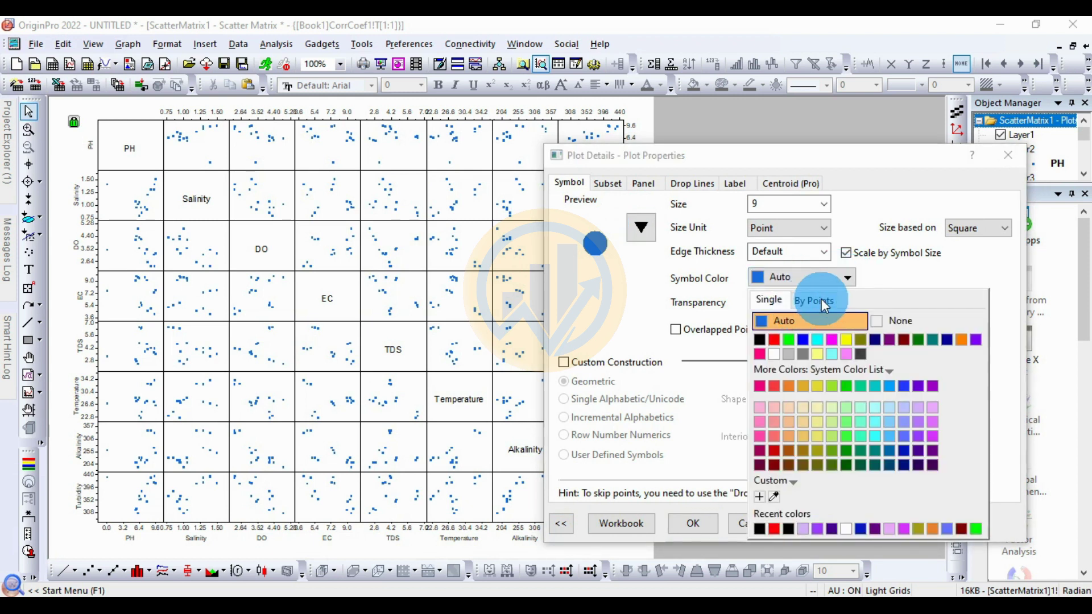
click(759, 340)
click(816, 523)
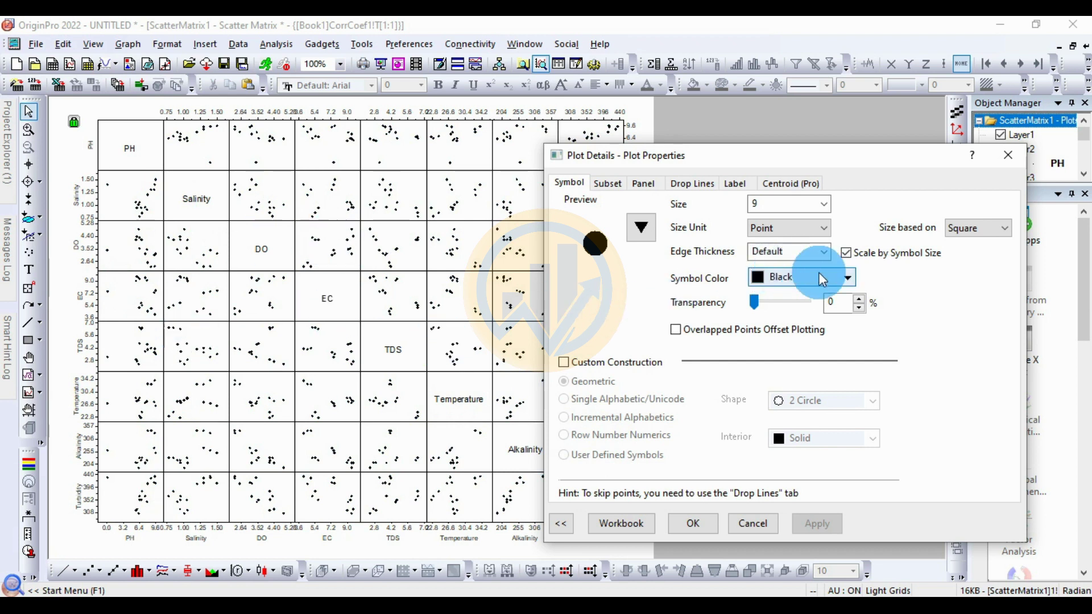
click(835, 279)
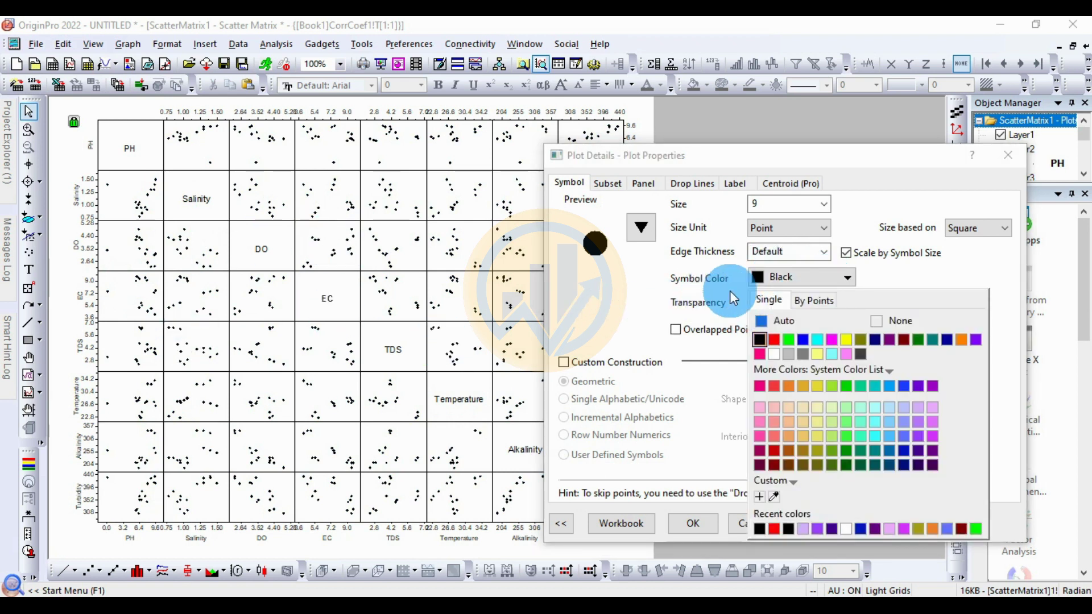
Step: Color the symbols by points with the Bold2 palette, indexed on the PH column
click(813, 300)
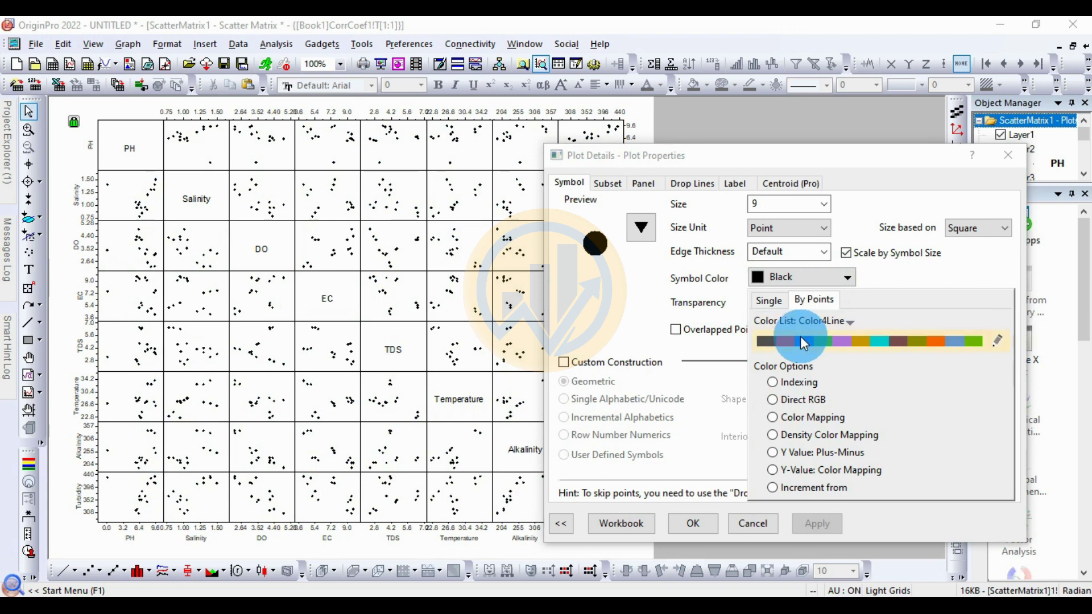
click(850, 325)
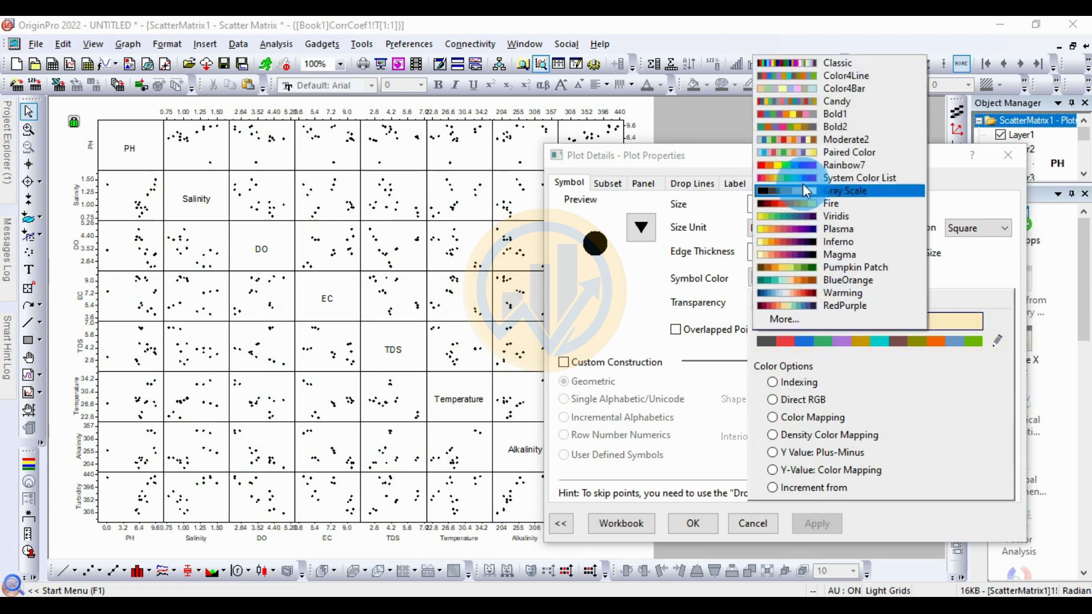
click(831, 127)
click(810, 383)
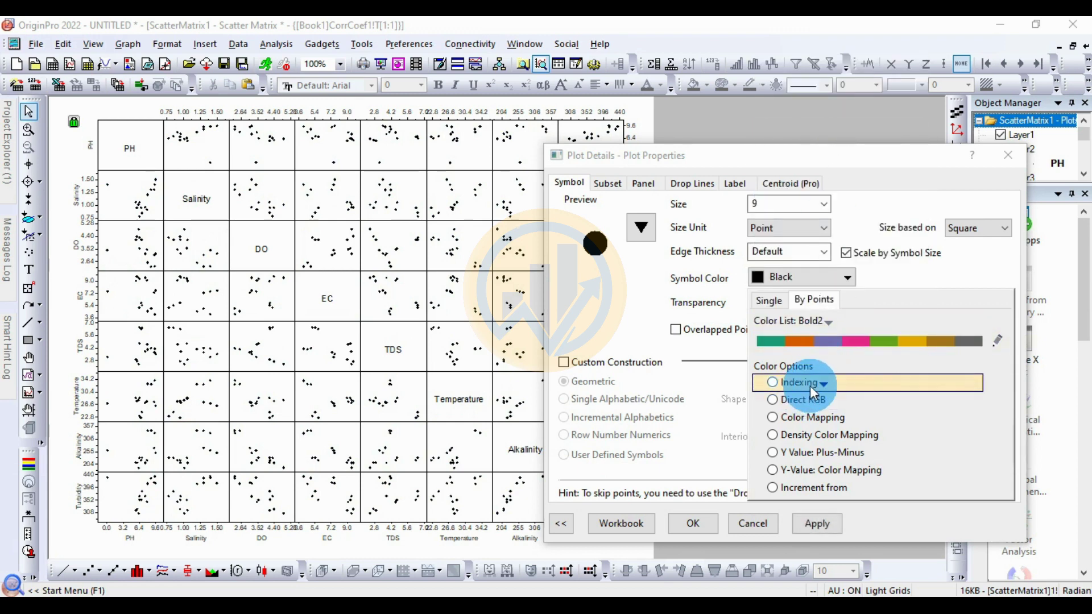
click(810, 385)
click(793, 157)
click(796, 145)
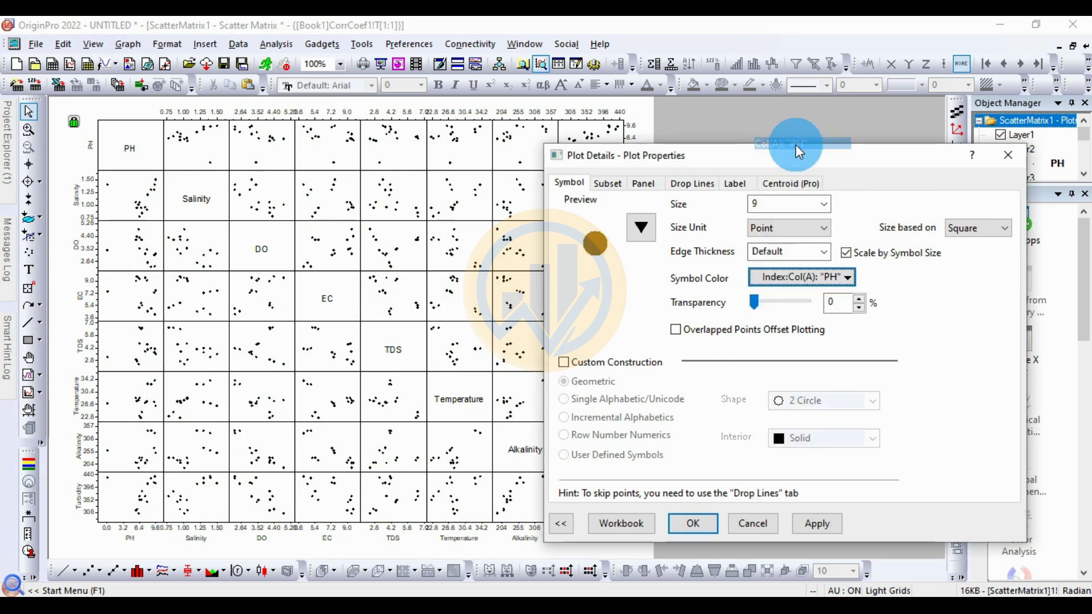
click(817, 524)
click(829, 528)
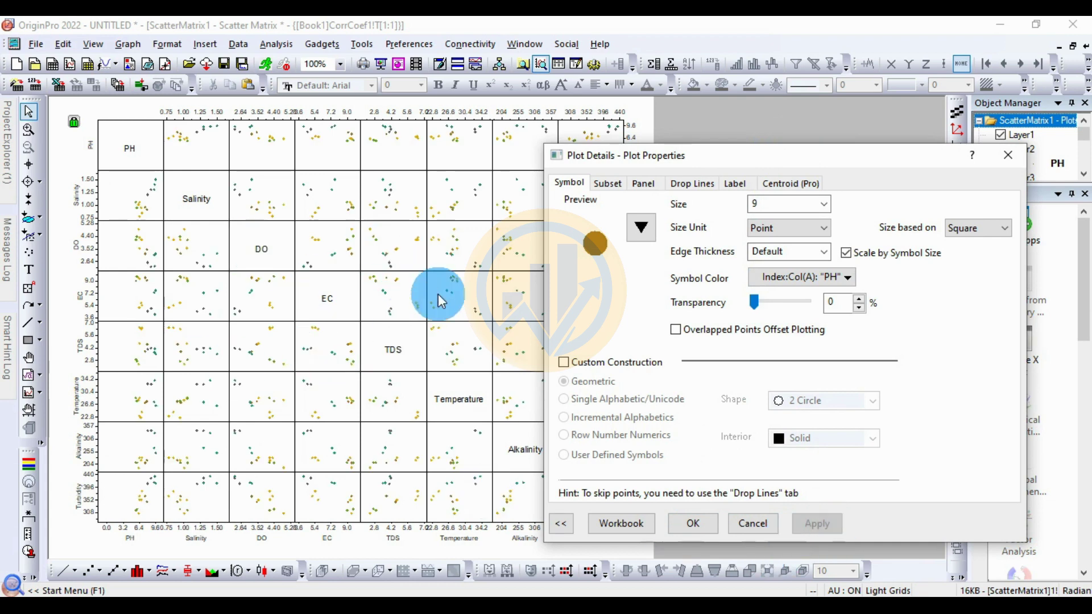
Step: Switch the per-point colors to a different palette and apply it
click(834, 278)
click(823, 319)
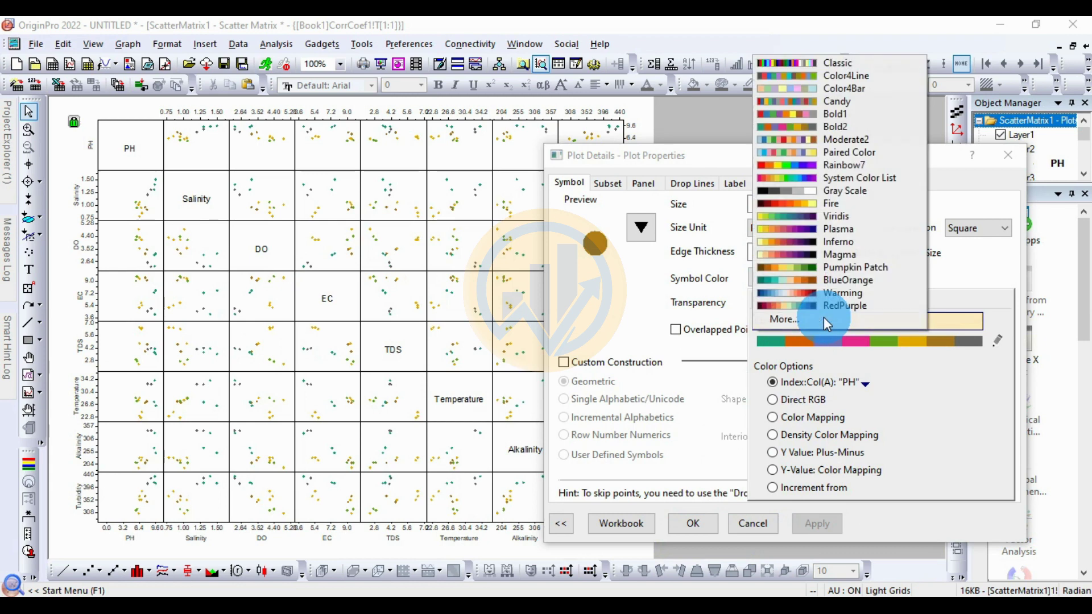
click(823, 85)
click(820, 524)
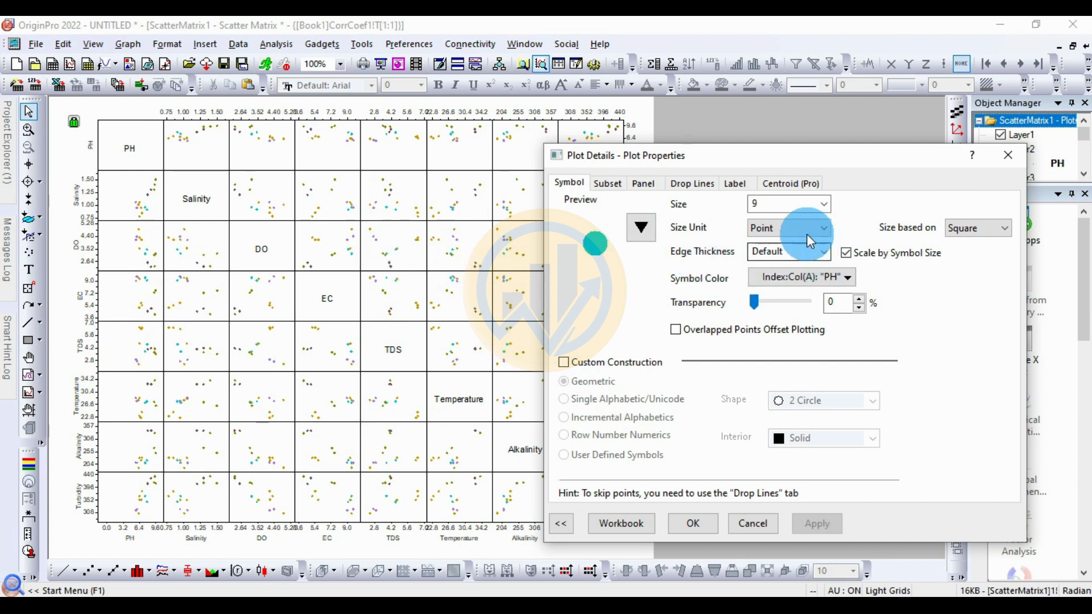
Step: Set the symbol size to 12, apply, and close Plot Details
click(823, 205)
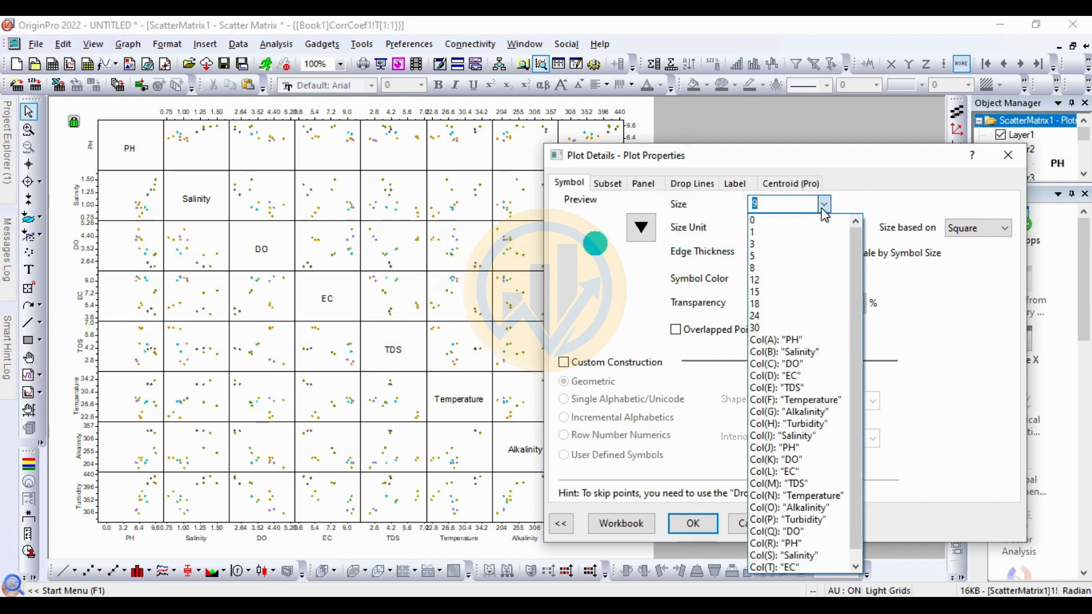
click(775, 286)
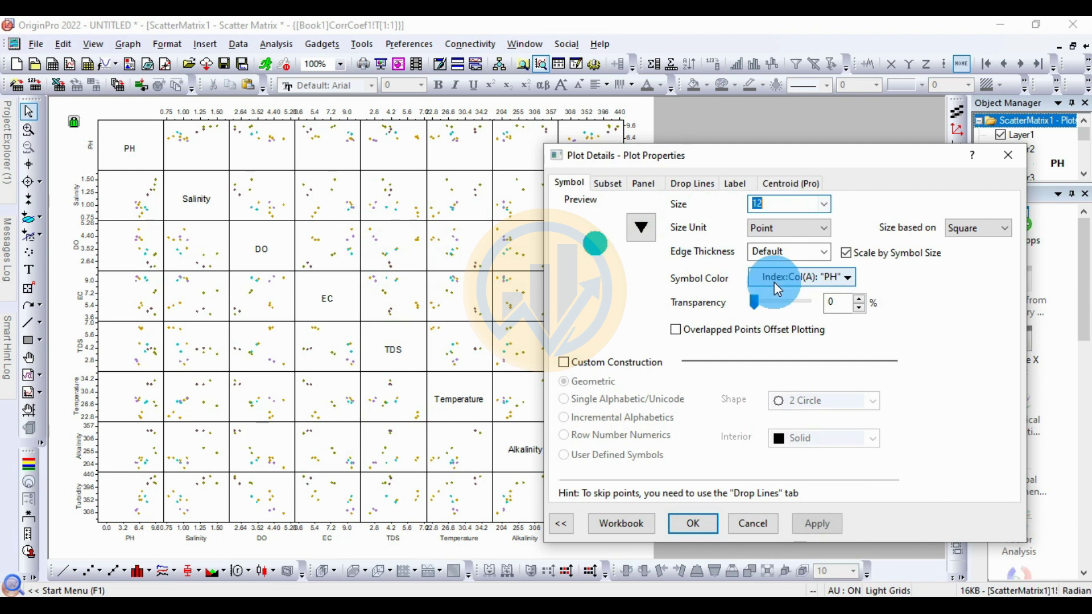
click(827, 527)
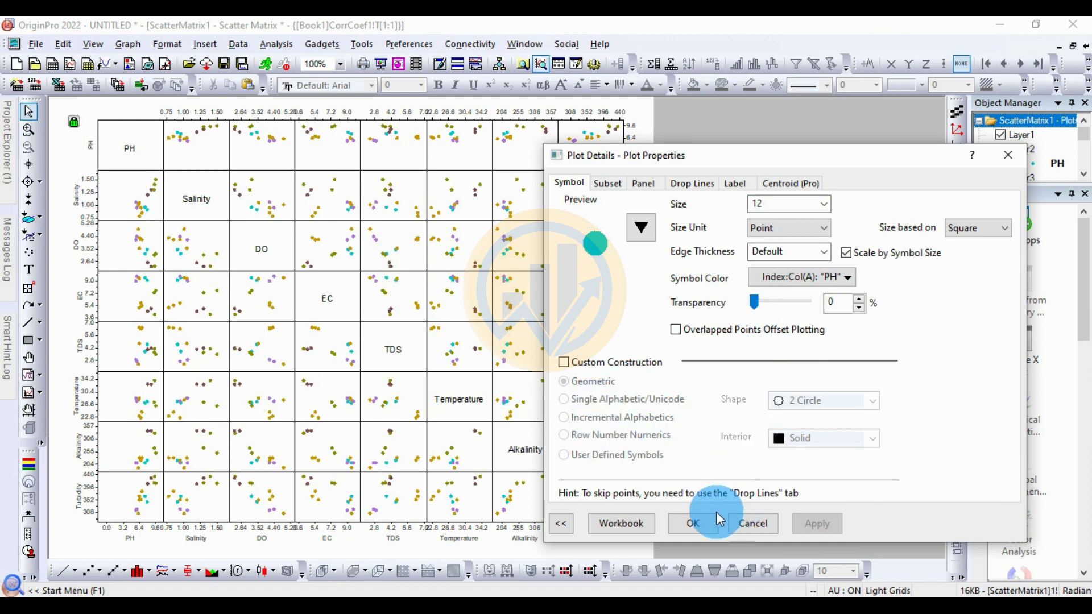
click(702, 524)
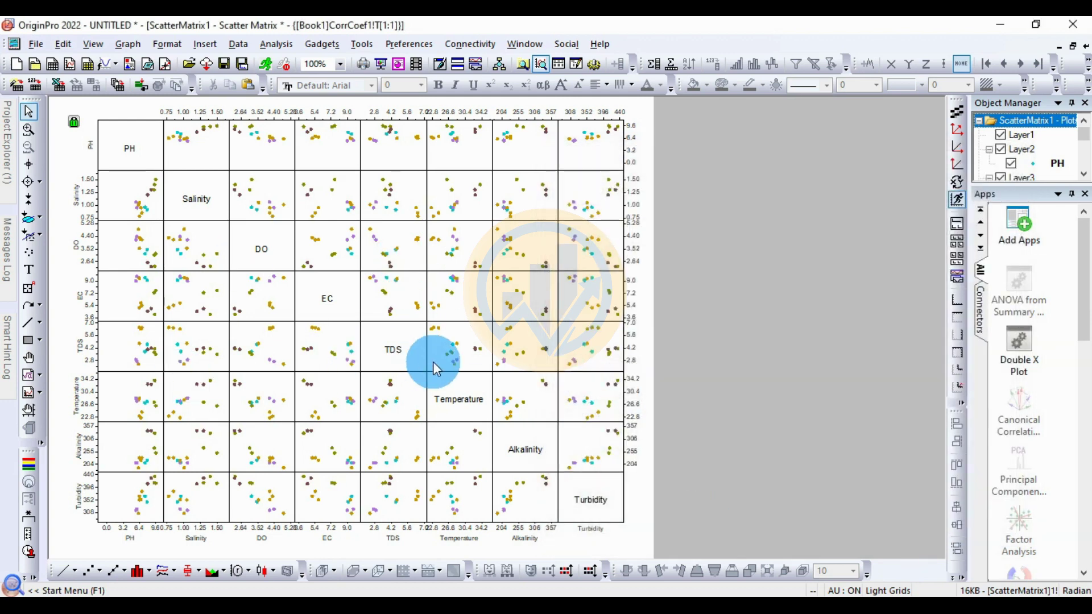
Step: Bring Book1 forward and view the Pearson1 sheet, after checking CorrCoef1
click(261, 417)
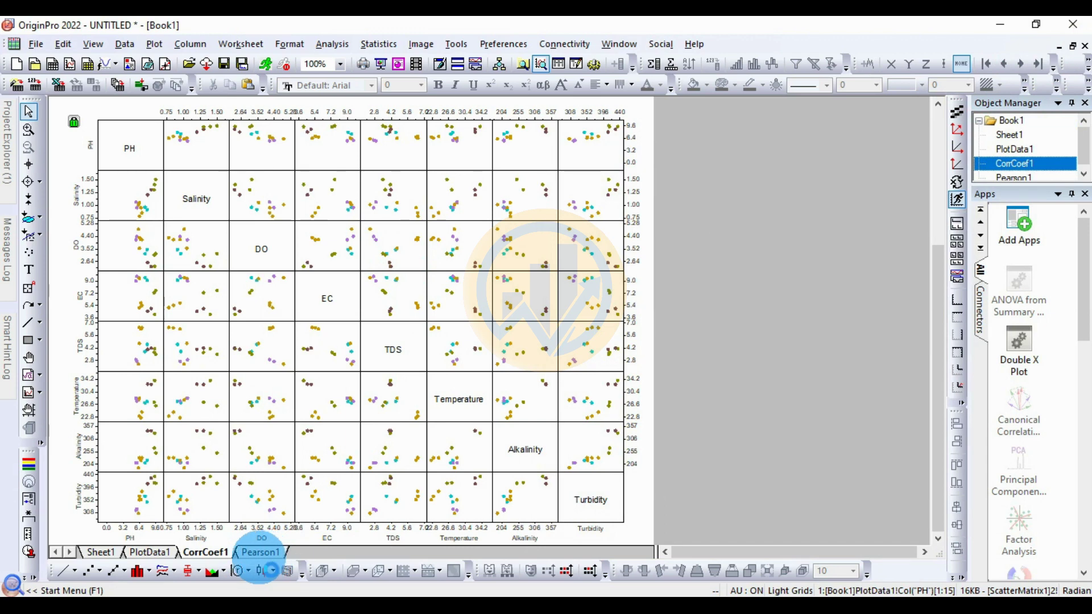
click(260, 552)
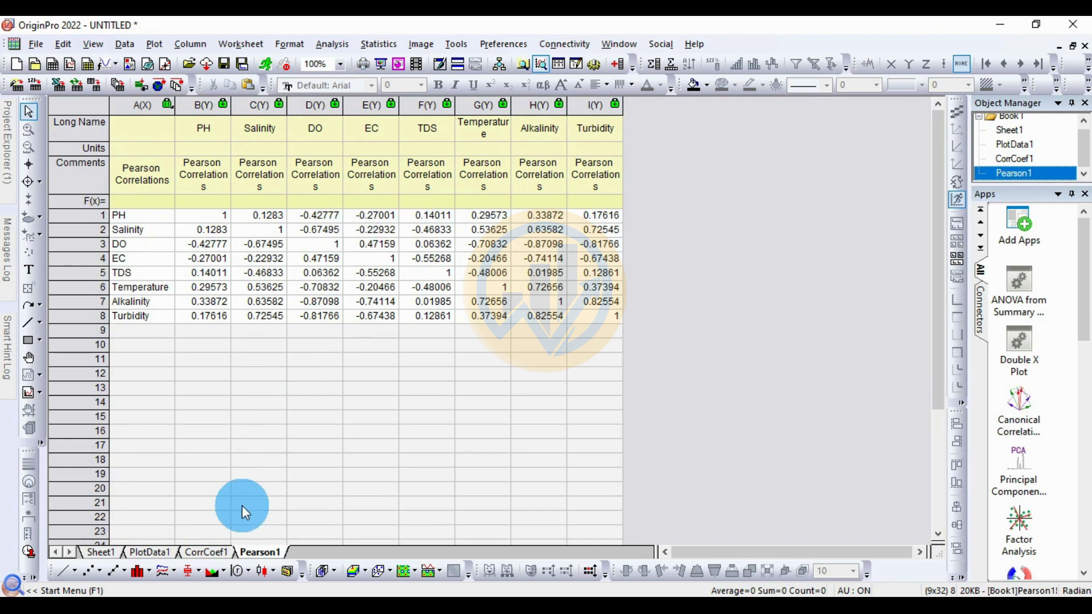
click(204, 552)
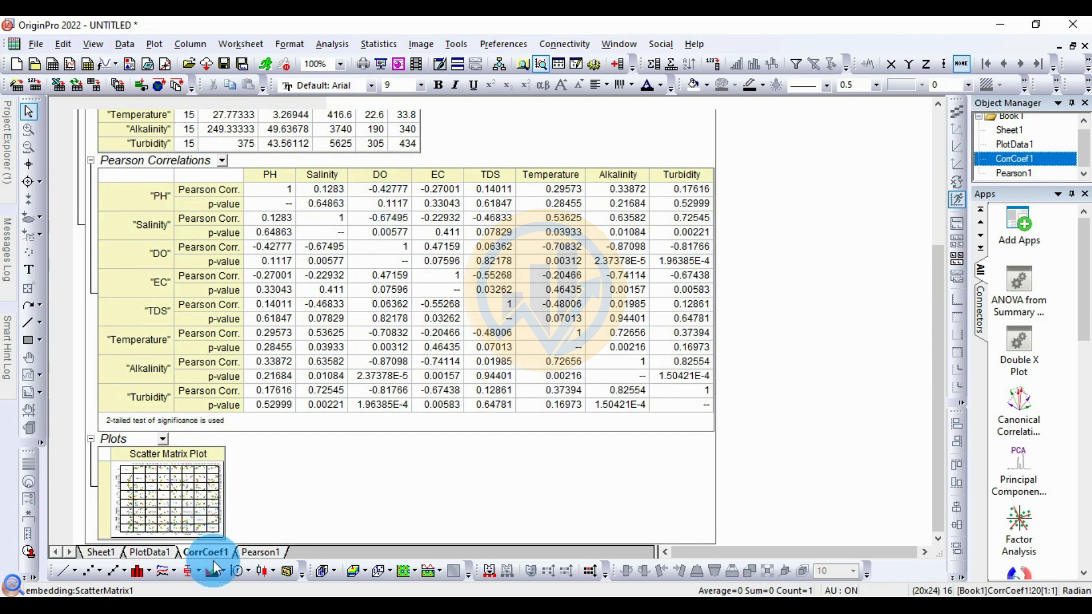
click(257, 552)
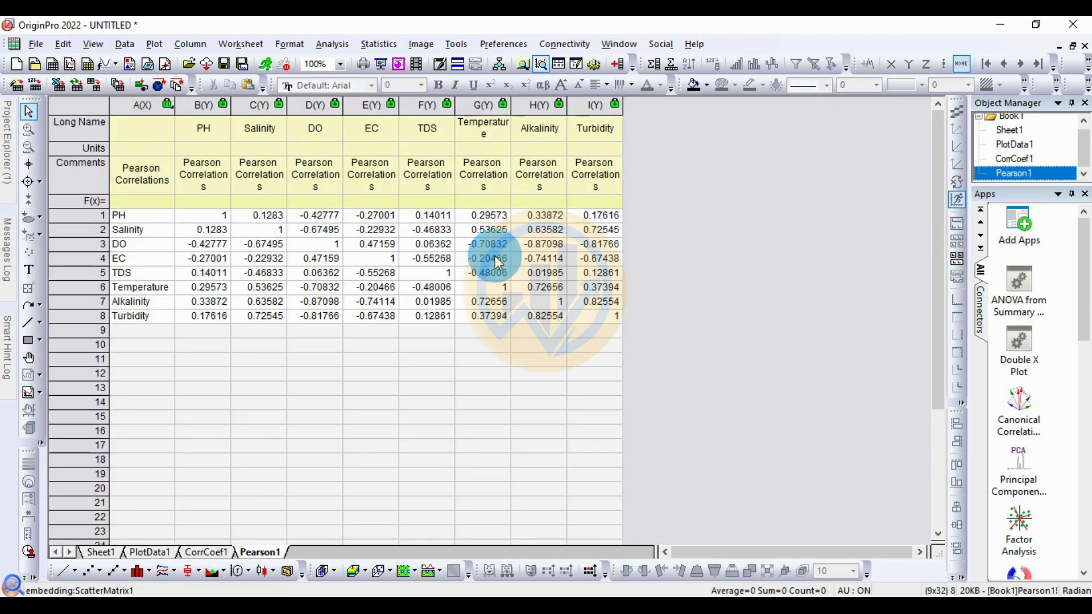